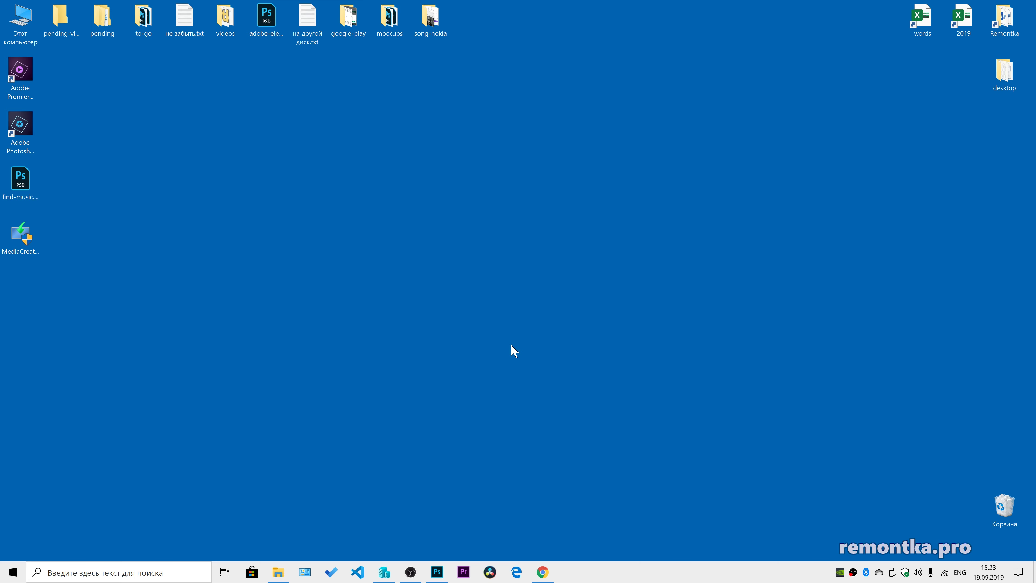
Switch to Chrome, review Microsoft's Windows 10 download page and its address, and return to the desktop.
click(543, 572)
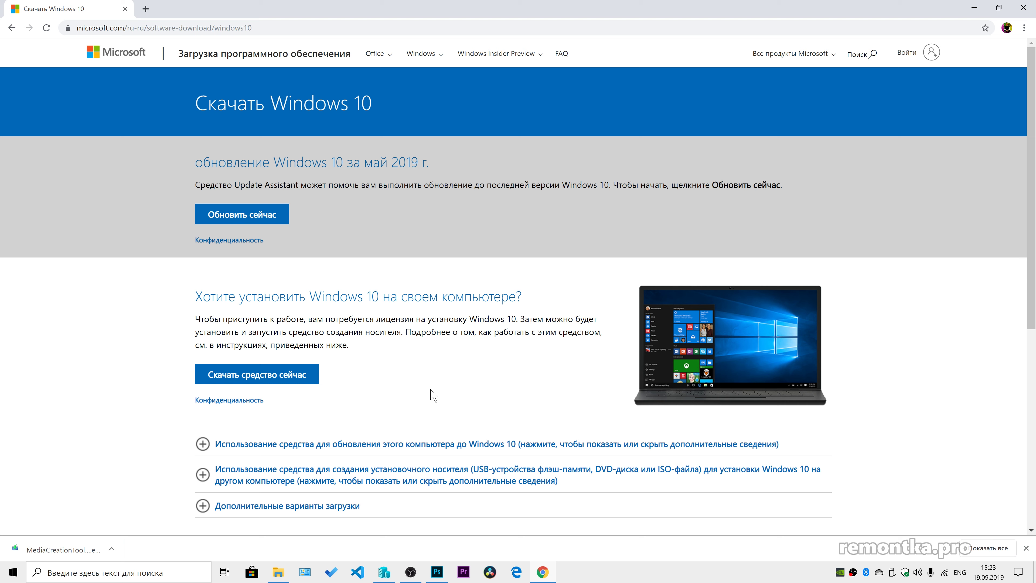
click(278, 25)
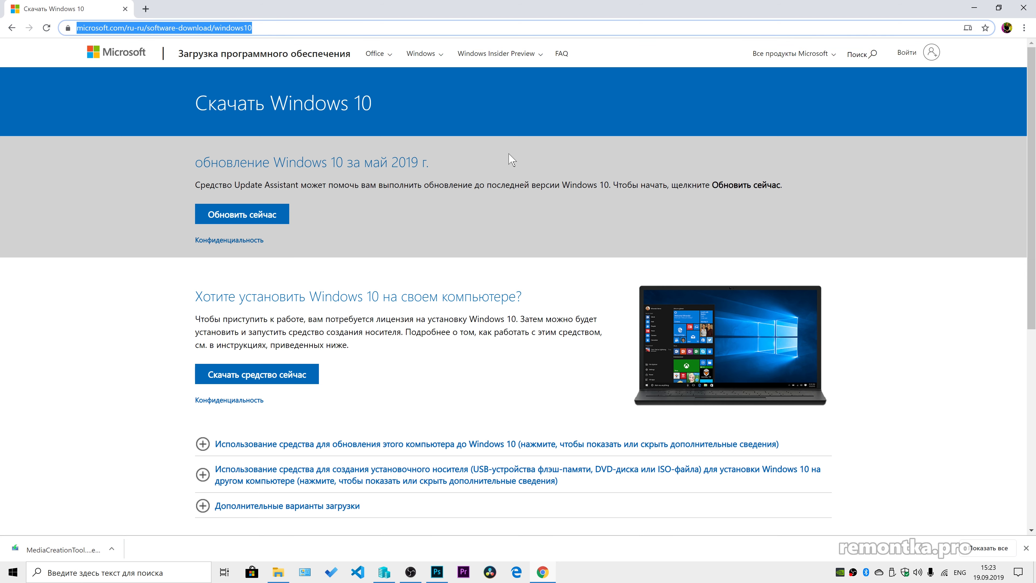
click(454, 353)
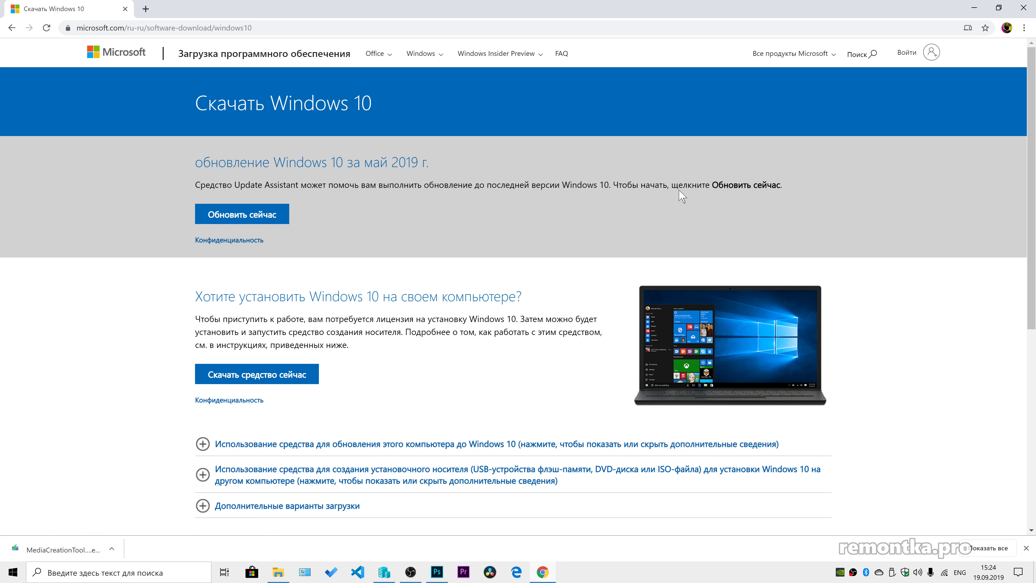
click(974, 8)
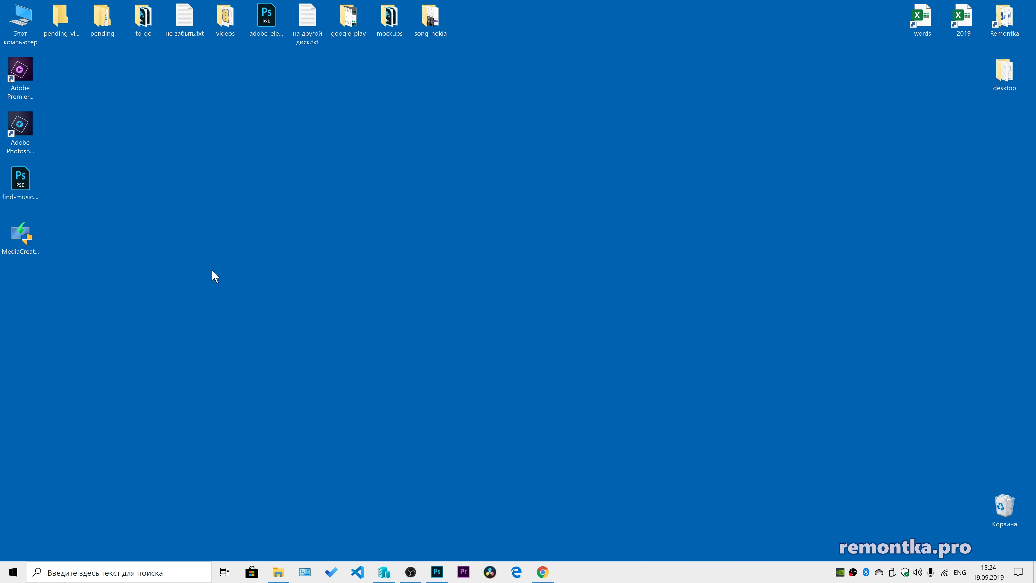
Launch the Media Creation Tool from the desktop, accept the licence terms and choose to create installation media.
double_click(20, 237)
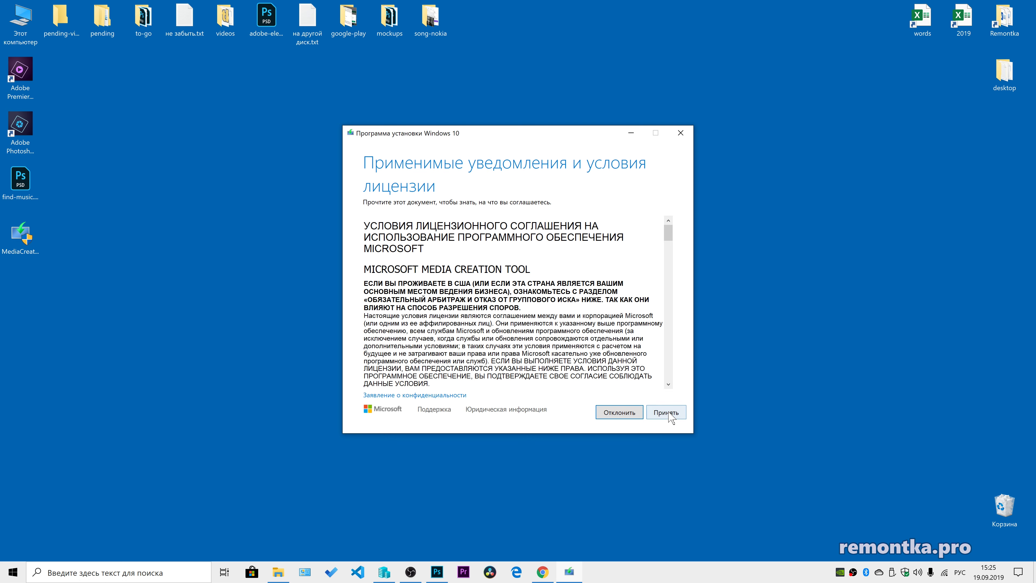
click(667, 413)
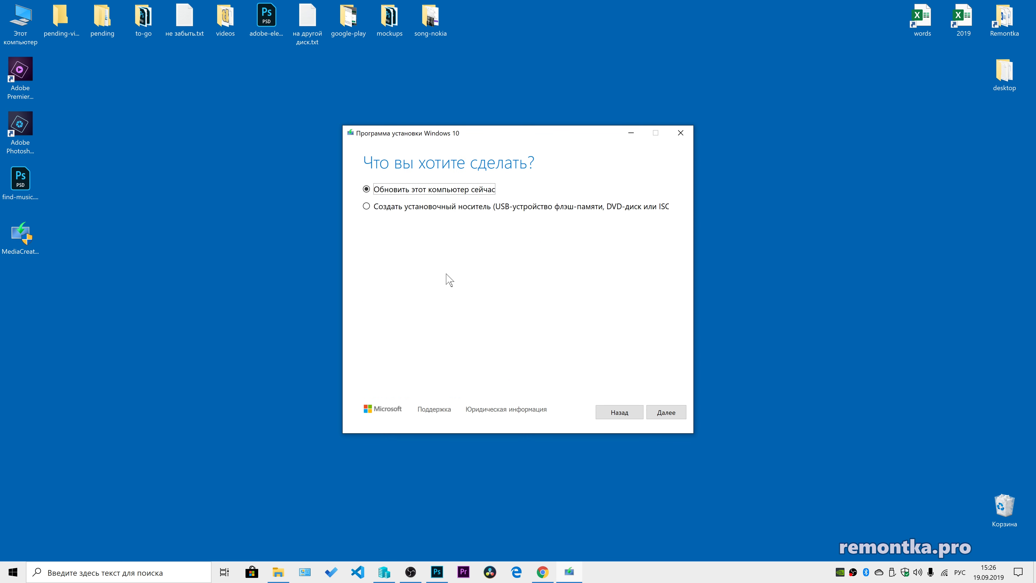
click(422, 209)
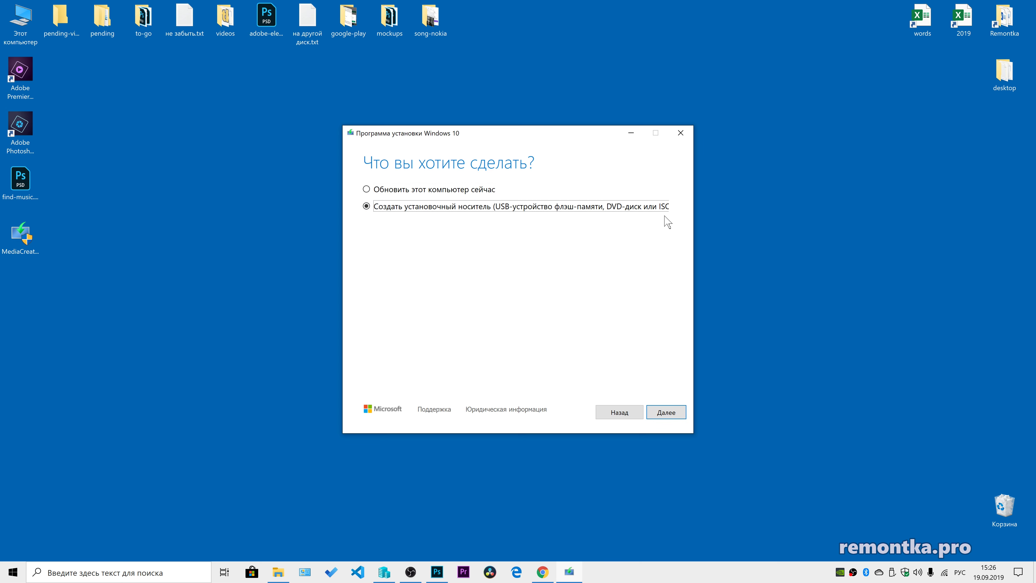
click(671, 414)
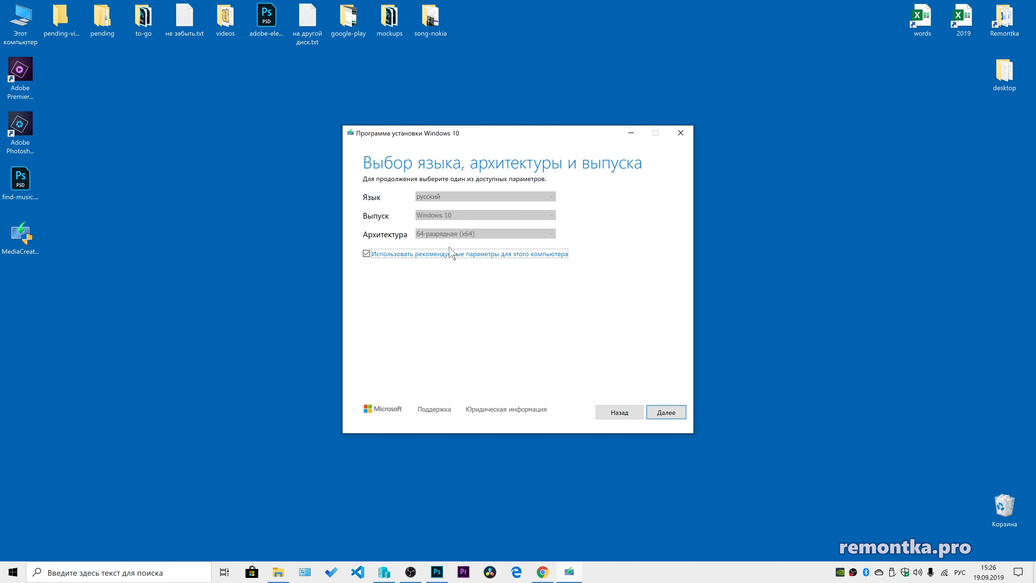
Turn off the recommended settings to examine the architecture and edition choices, and turn them back on.
click(366, 254)
click(467, 232)
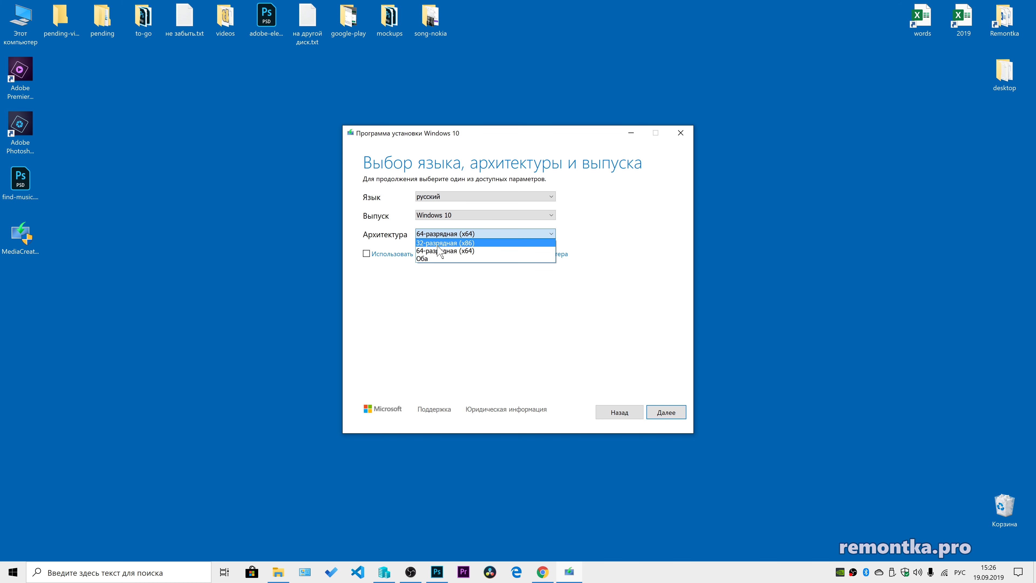
click(442, 300)
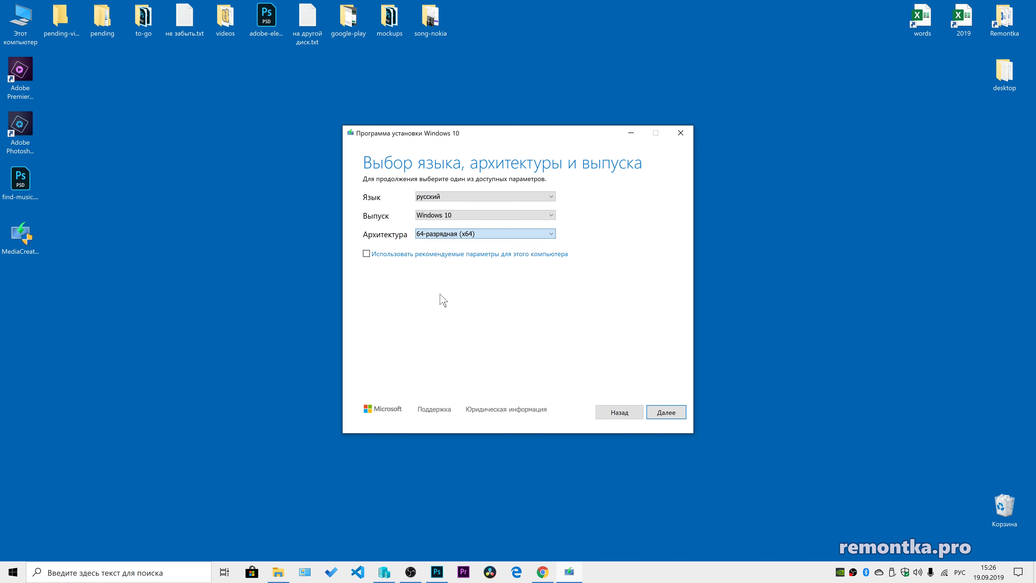
click(470, 215)
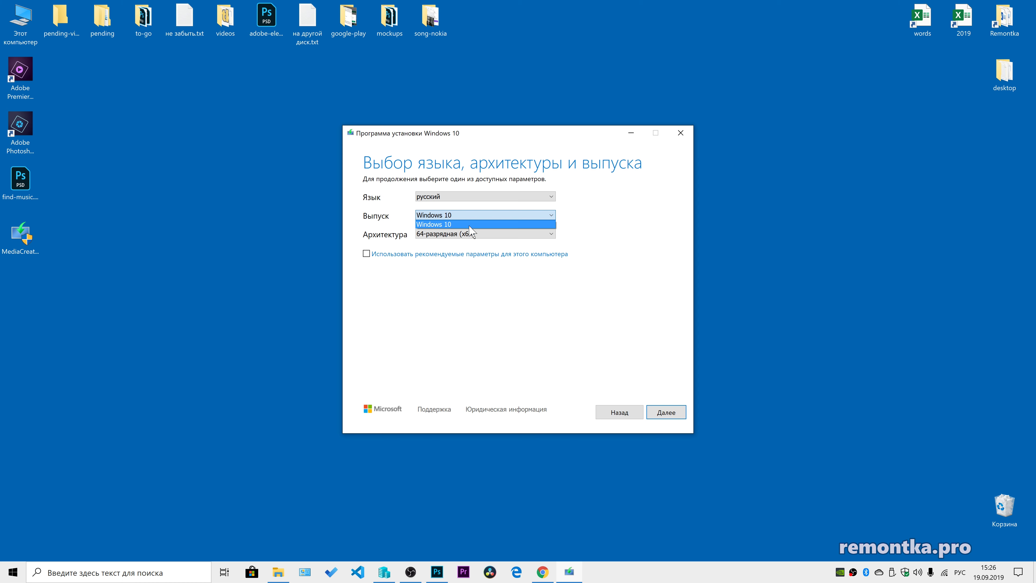
click(470, 225)
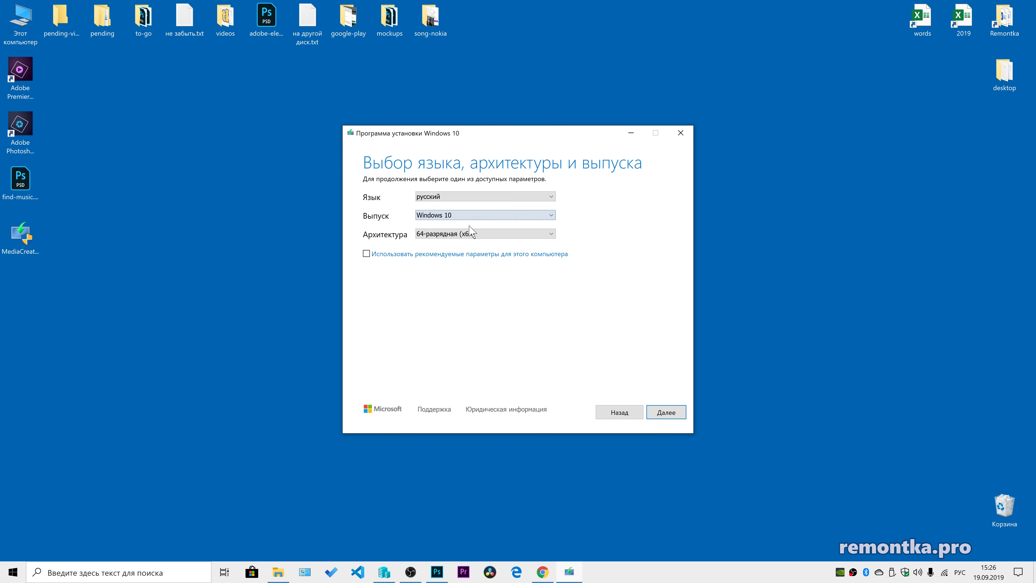
click(367, 254)
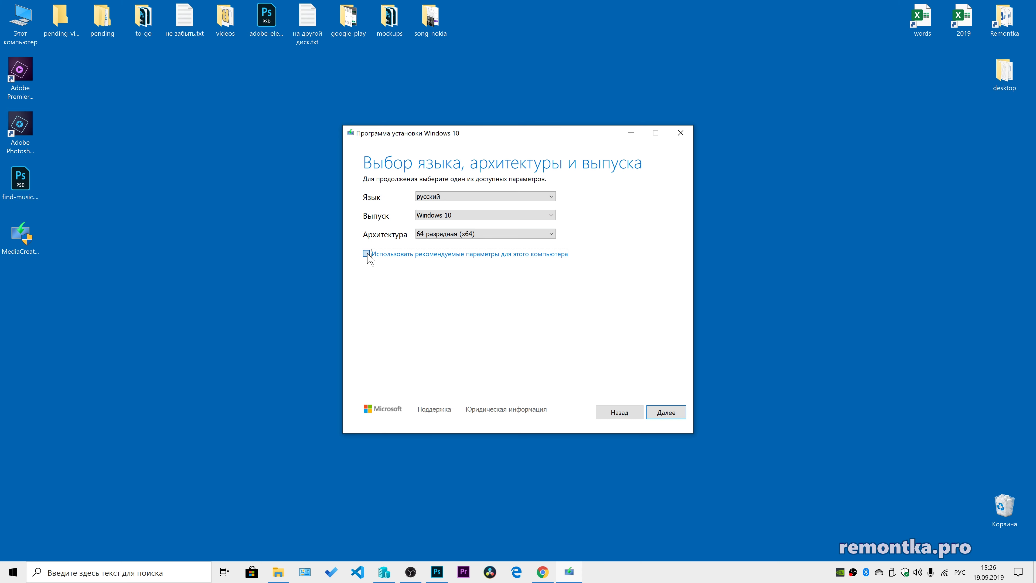
Accept the language, edition and architecture settings, and choose the USB flash drive H: (REMONTKA) as the installation media.
click(663, 417)
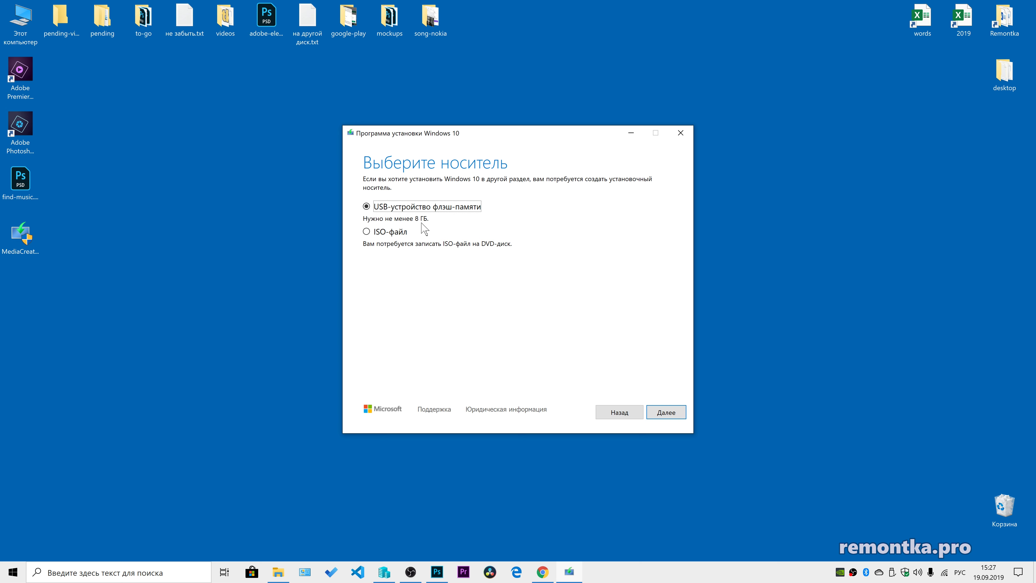
click(675, 416)
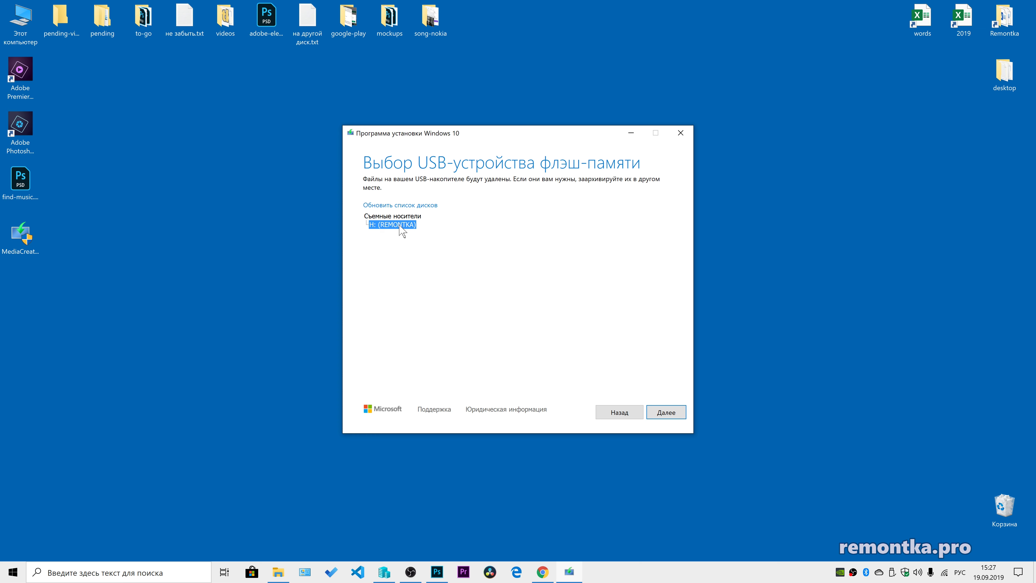
click(672, 414)
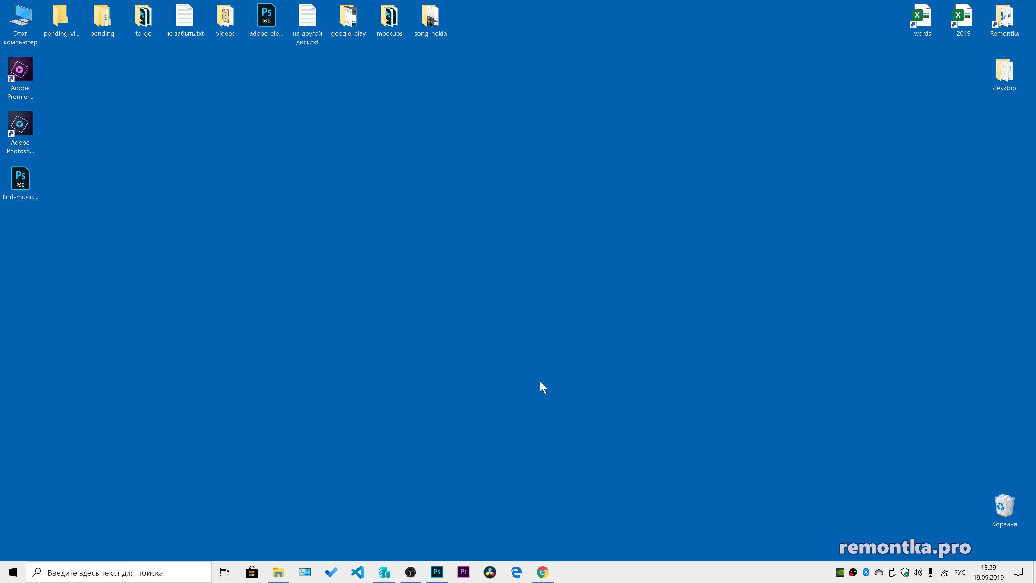
Switch to File Explorer, check the file system in the REMONTKA (H:) drive's properties and close them unchanged.
click(279, 572)
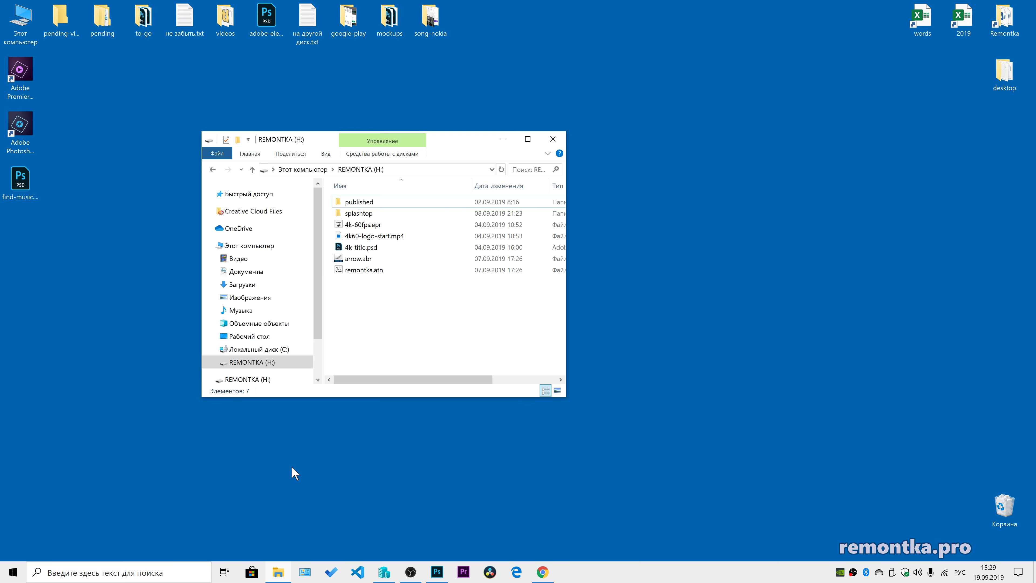
right_click(256, 366)
click(313, 354)
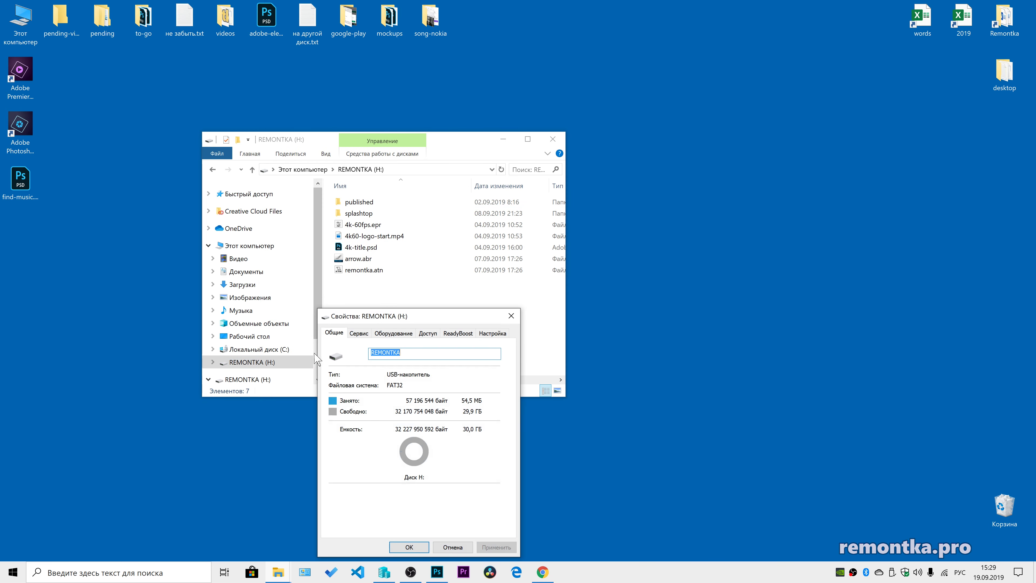
click(453, 547)
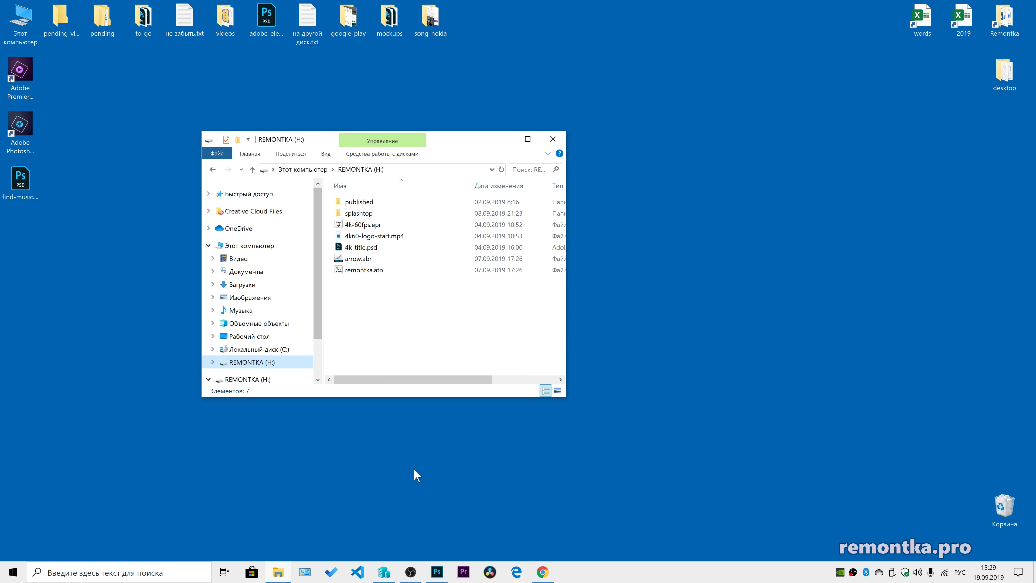
Mount 10-1903.iso from the iso-images folder on drive C: and select all files and folders inside the mounted image.
click(275, 351)
double_click(359, 202)
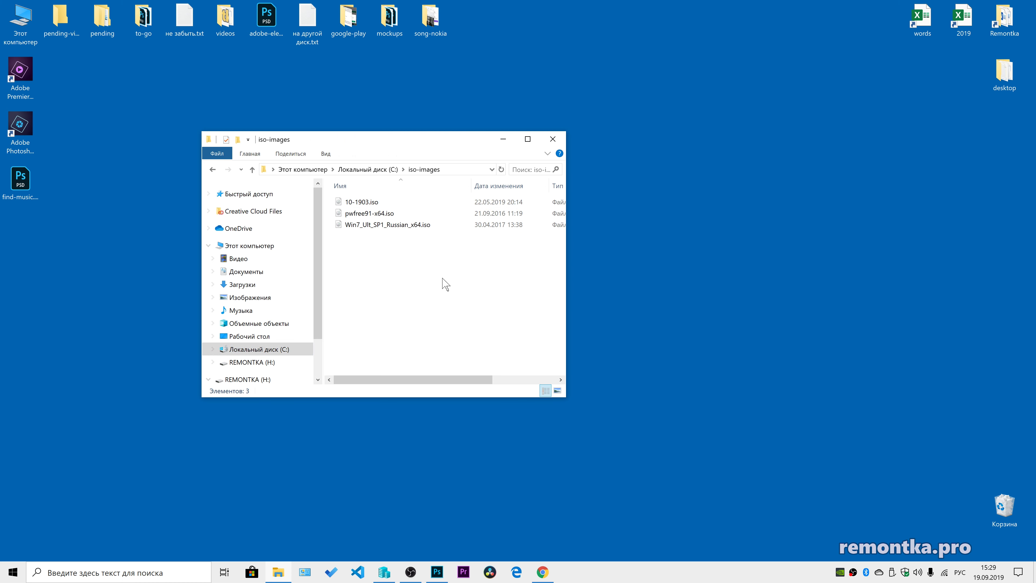
click(360, 202)
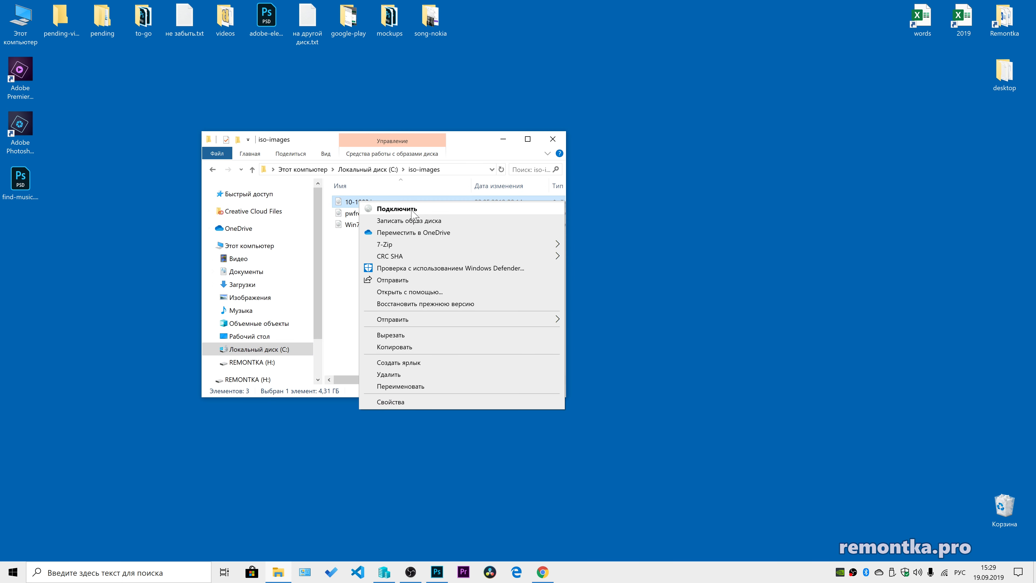
click(413, 211)
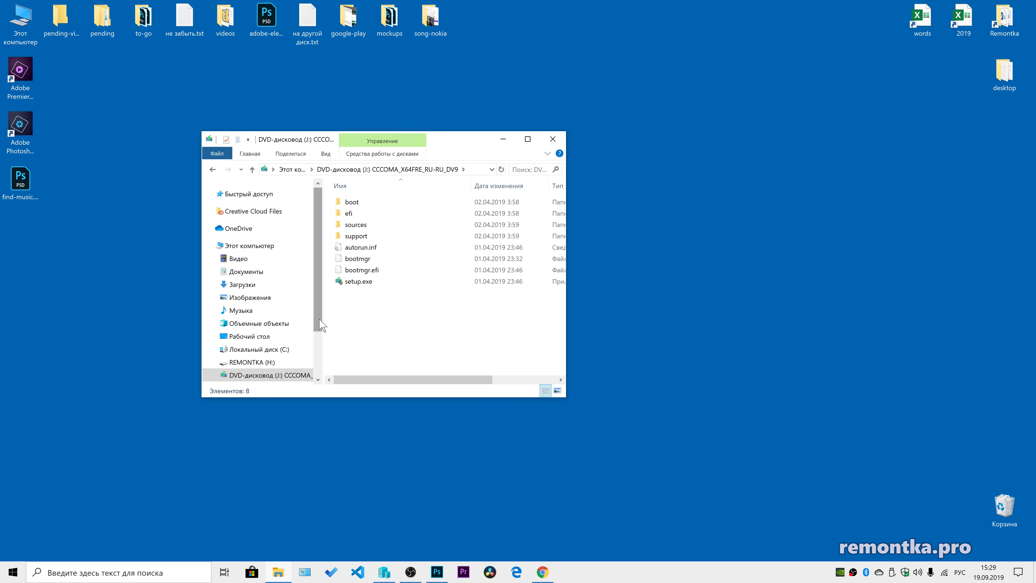
drag(398, 336, 353, 200)
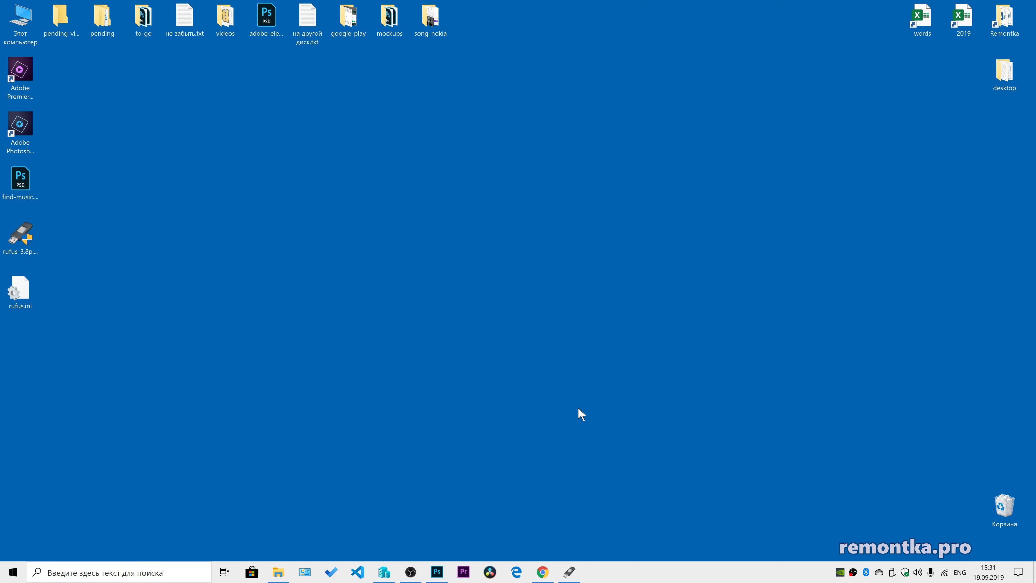
Switch to Chrome, review the rufus.ie address and the page's download section, and return to the desktop.
click(545, 571)
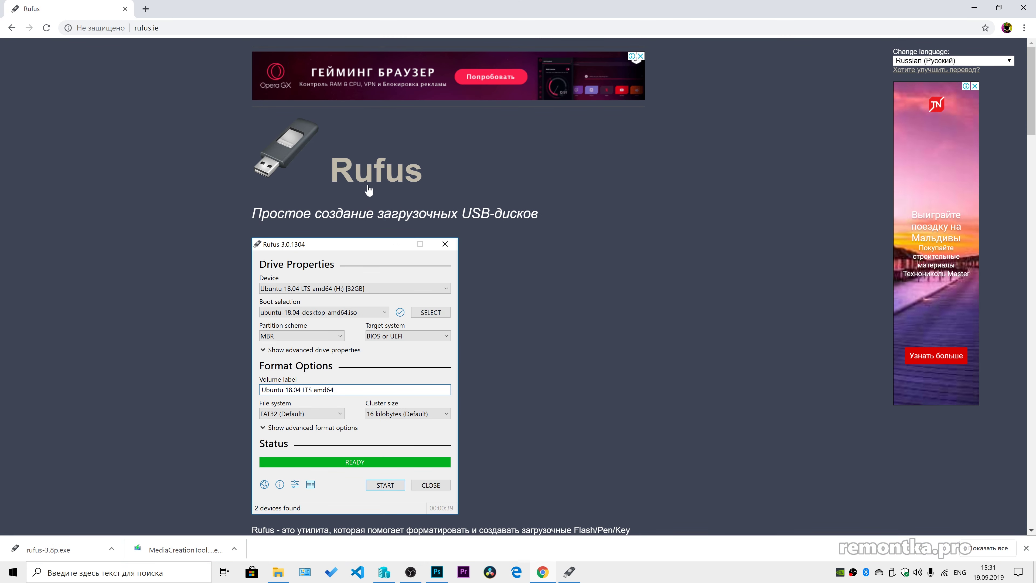
click(159, 28)
key(ctrl+a)
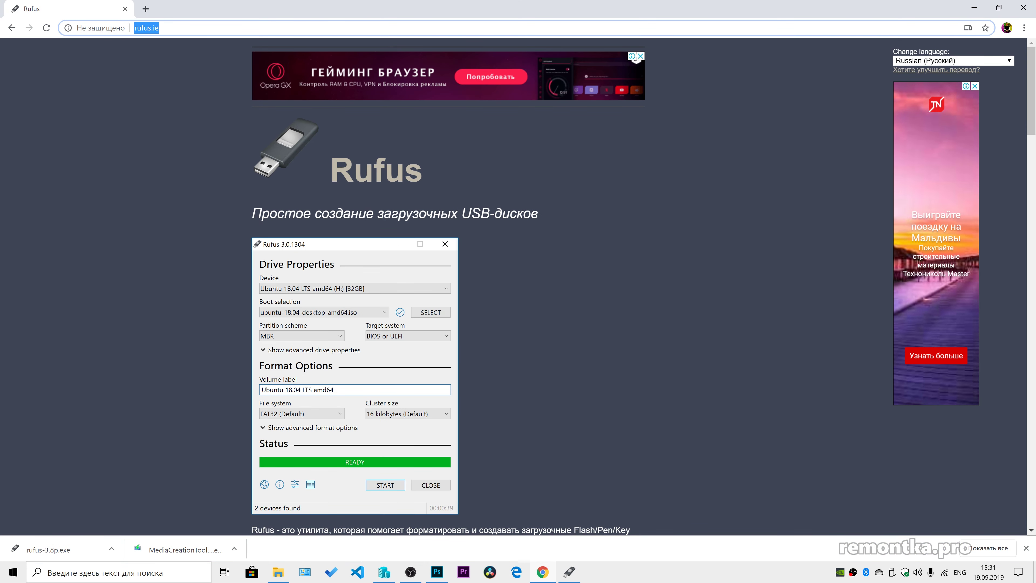
scroll(639, 362, down, 7)
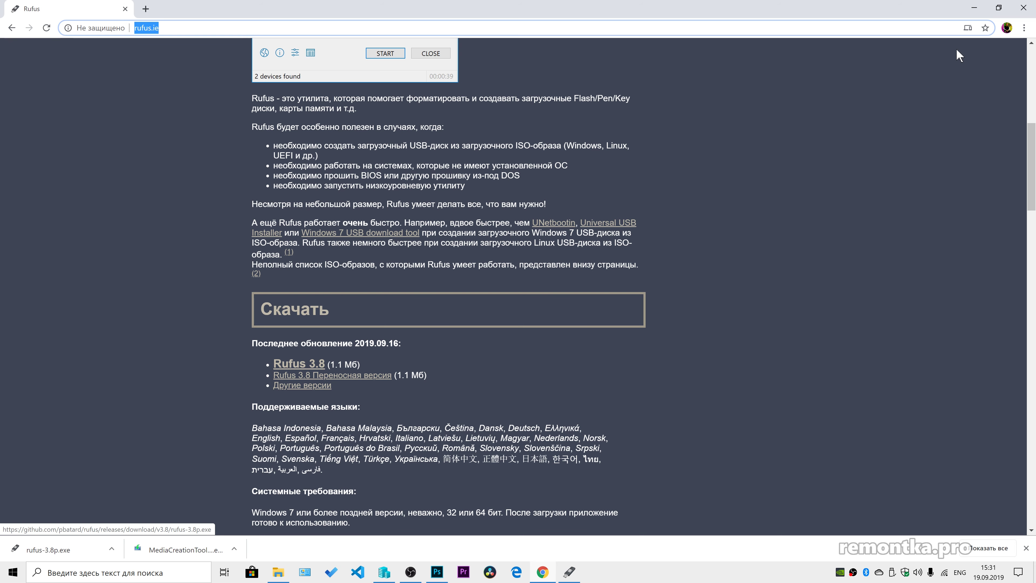
click(975, 8)
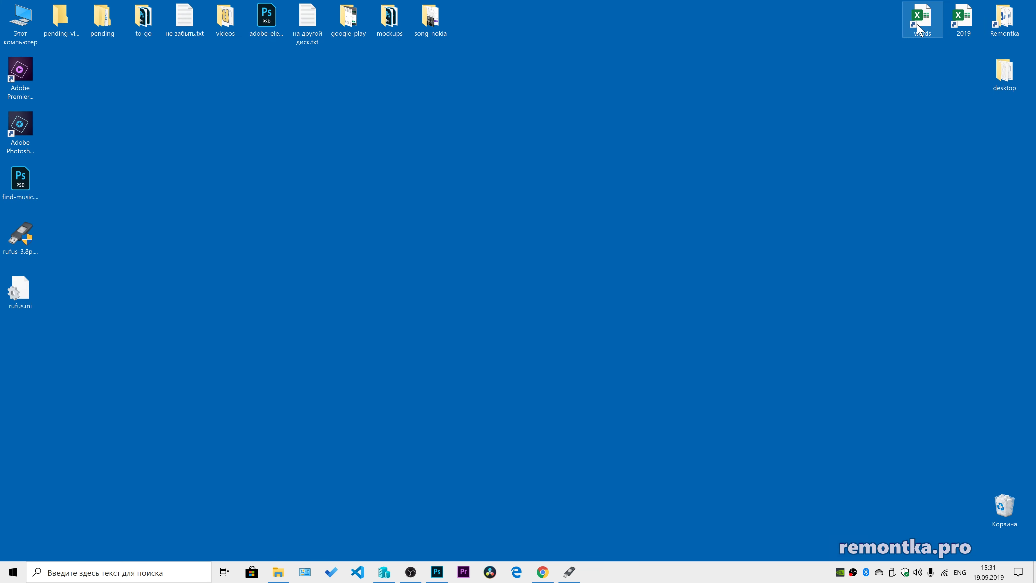
Switch to Rufus and examine the available USB devices and the options for selecting or downloading an image.
click(569, 572)
click(459, 180)
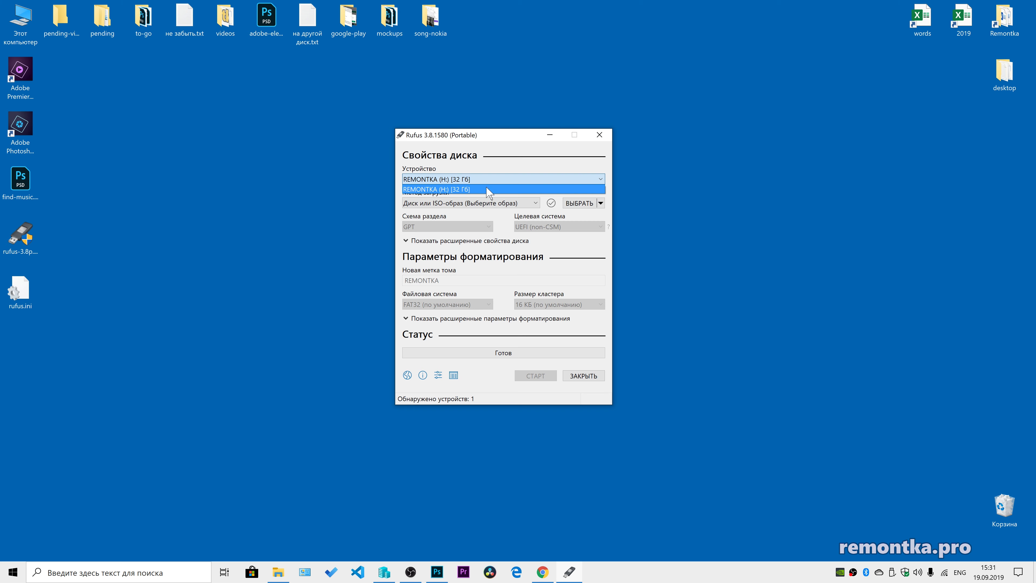
click(491, 162)
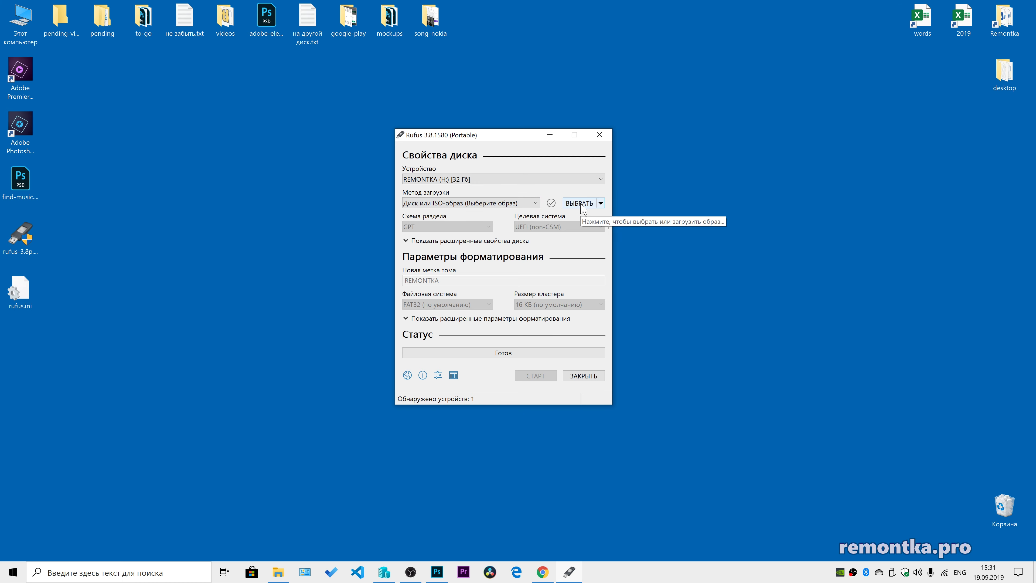
click(600, 203)
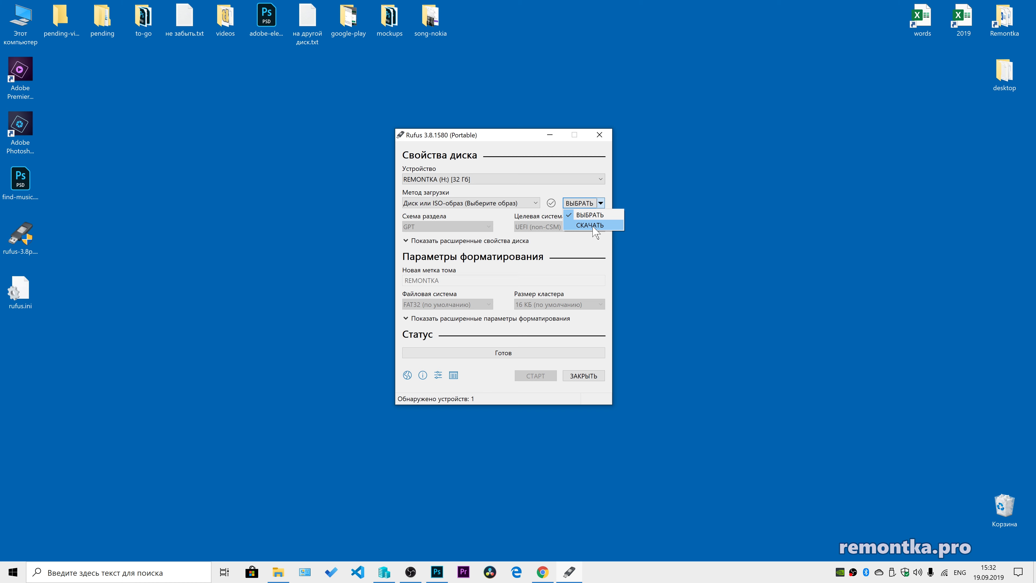
click(581, 245)
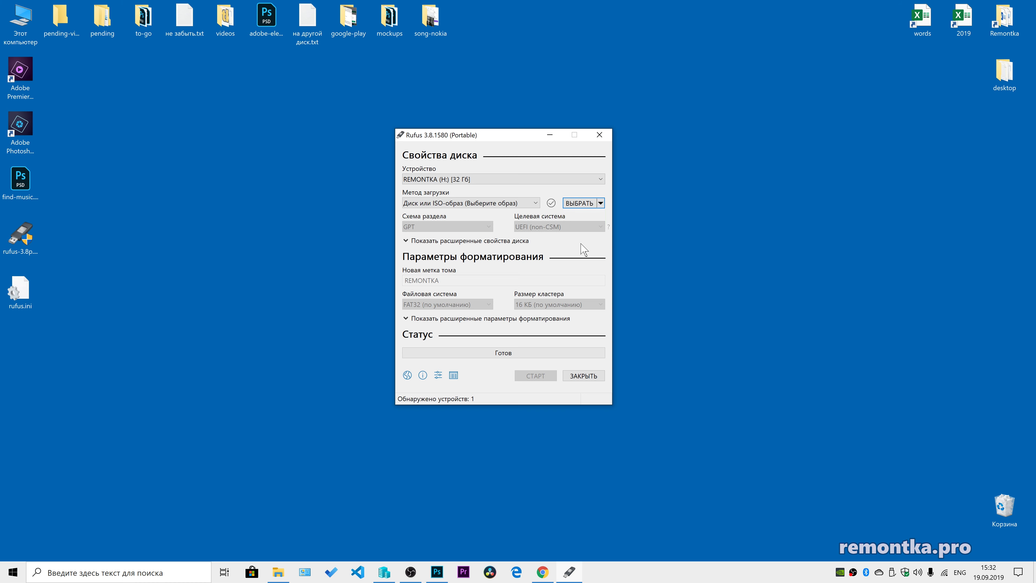
Load 10-1903.iso from the disk as the boot image.
click(581, 203)
click(451, 311)
double_click(504, 212)
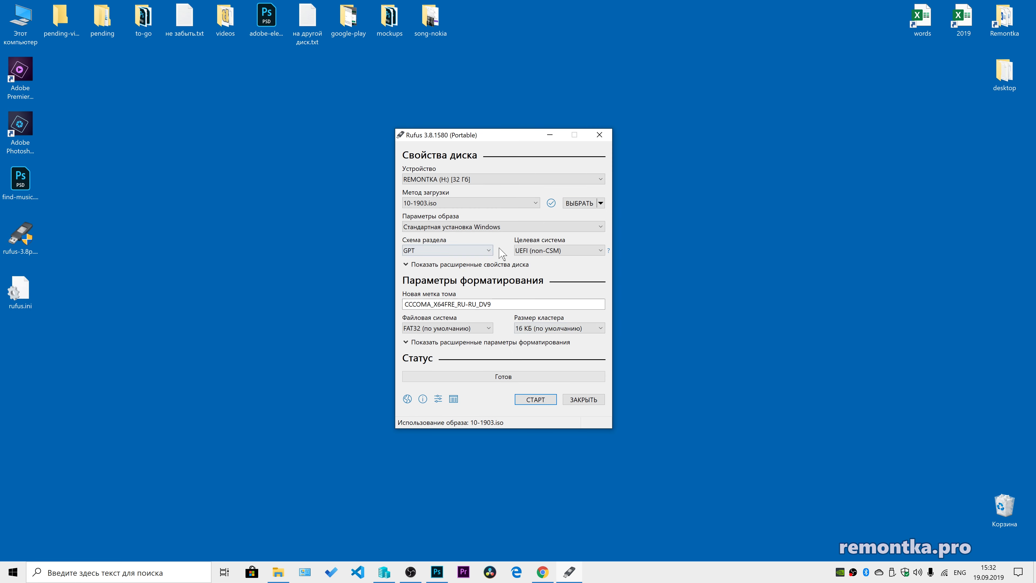
Examine the available partition schemes and the Windows installation image options in Rufus.
click(489, 251)
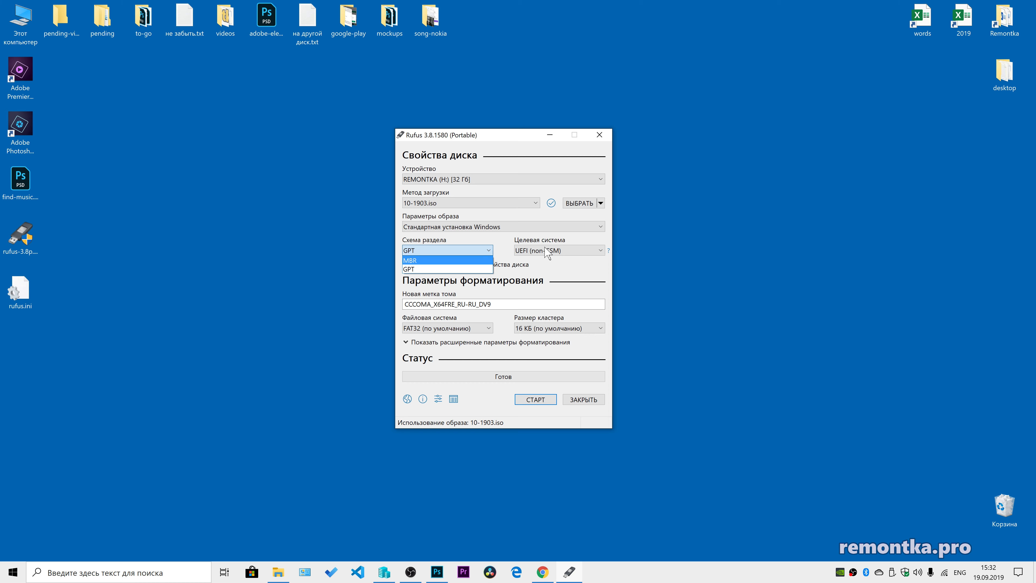
click(509, 244)
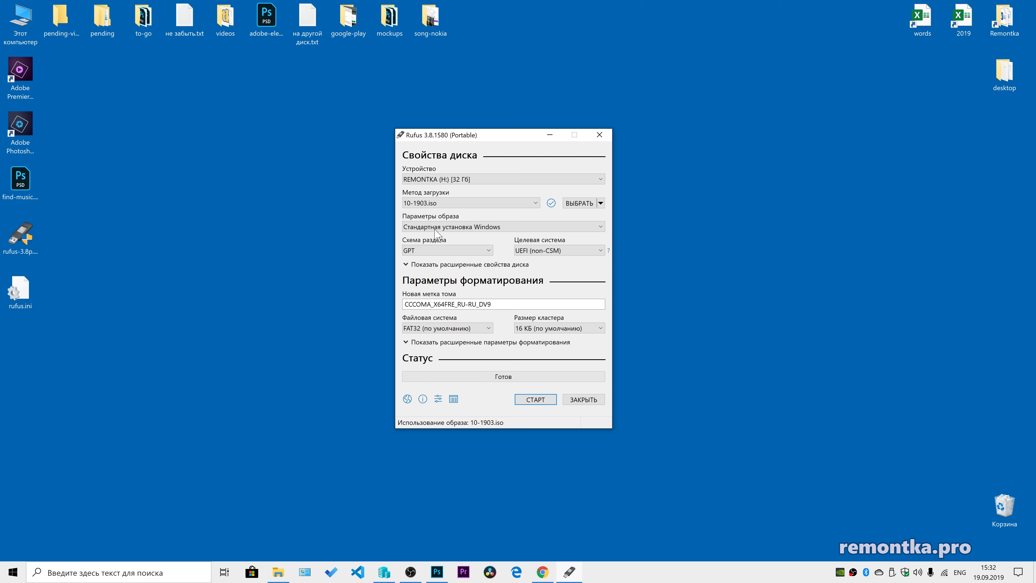
click(458, 229)
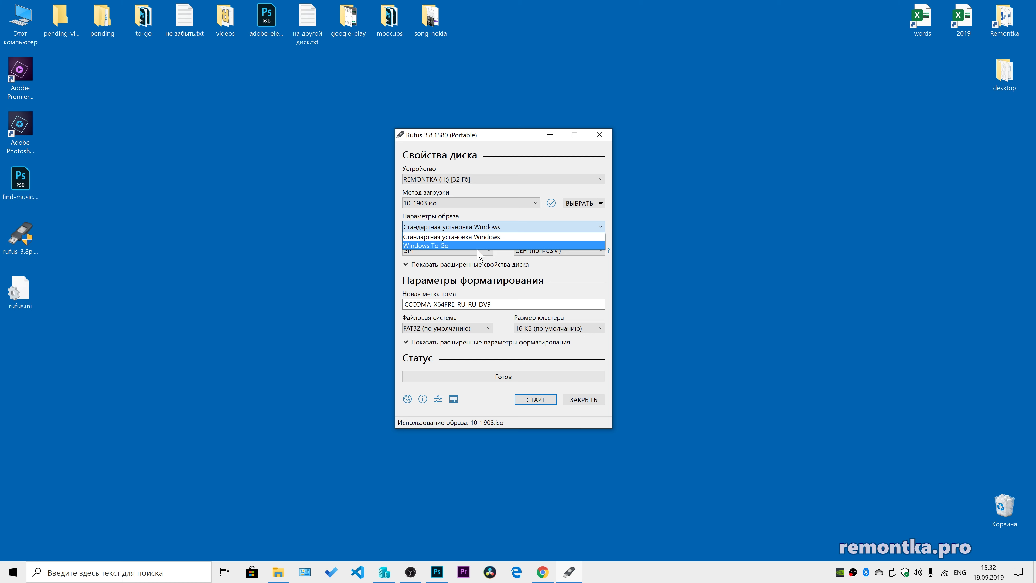
click(534, 270)
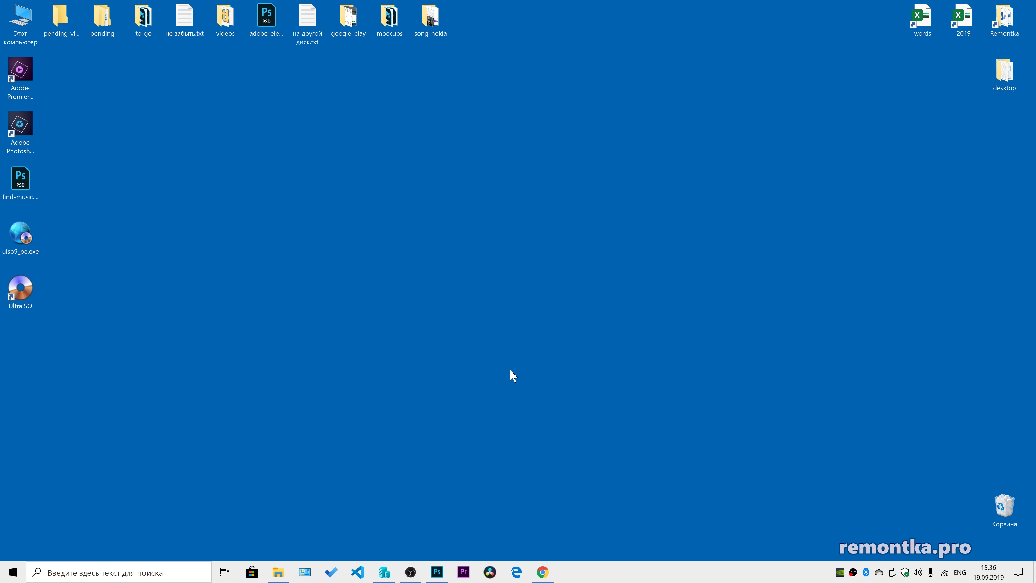
Switch to Chrome and review the UltraISO download page address on ezbsystems.com.
click(547, 574)
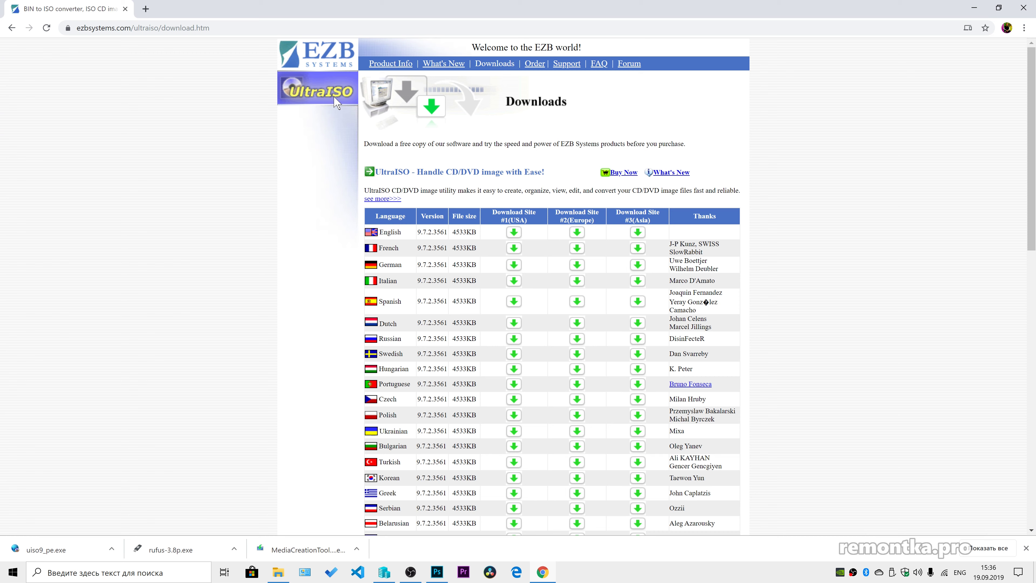
click(196, 28)
click(280, 258)
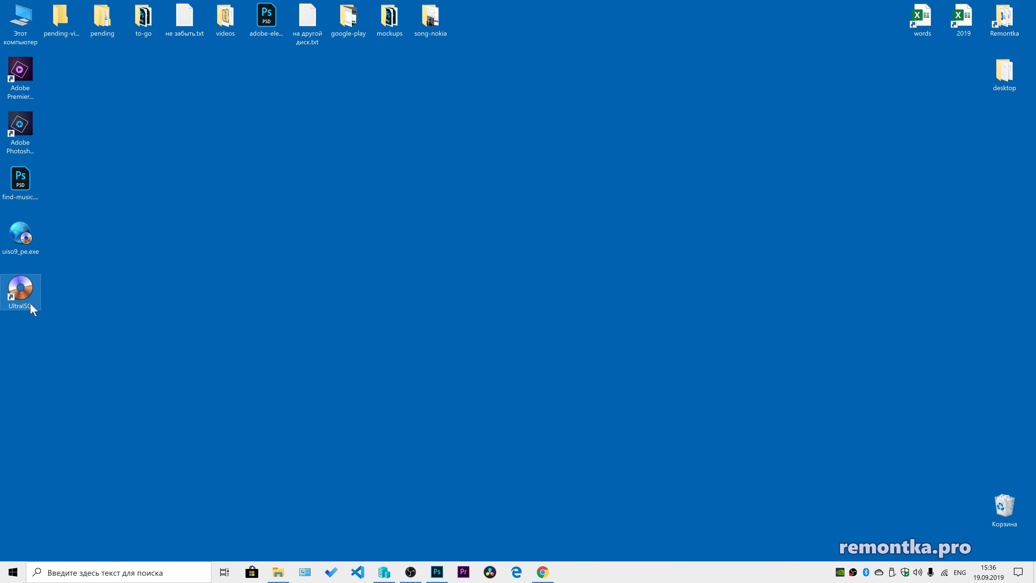
Start UltraISO in trial mode and open 10-1903.iso from the iso-images folder on drive C:.
double_click(21, 291)
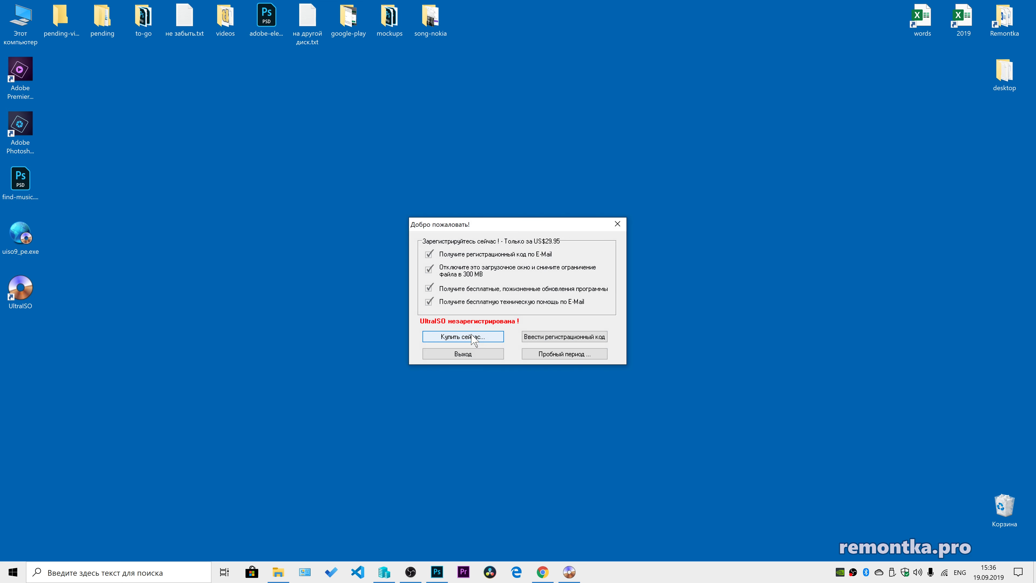
click(572, 355)
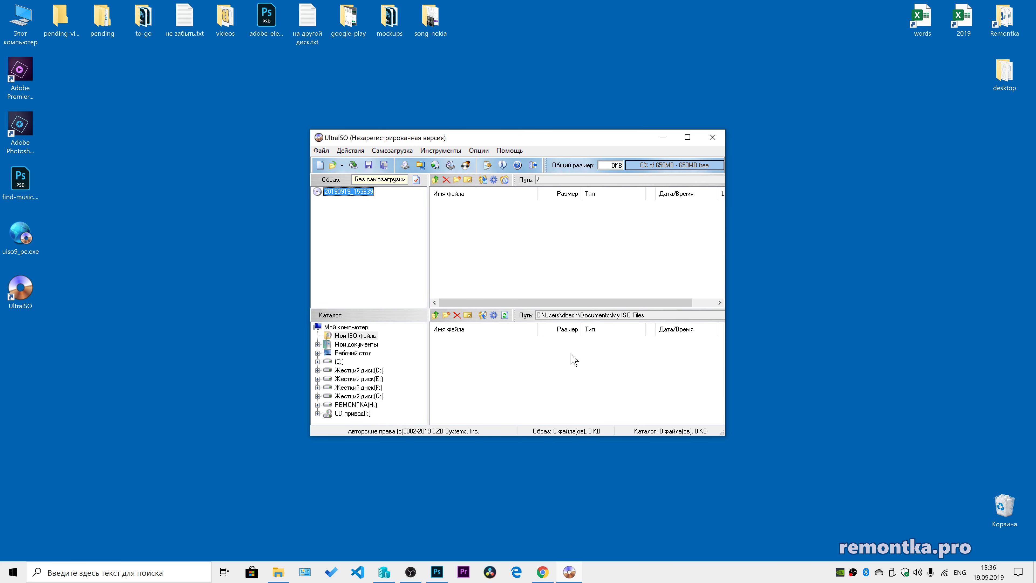
click(321, 151)
click(361, 174)
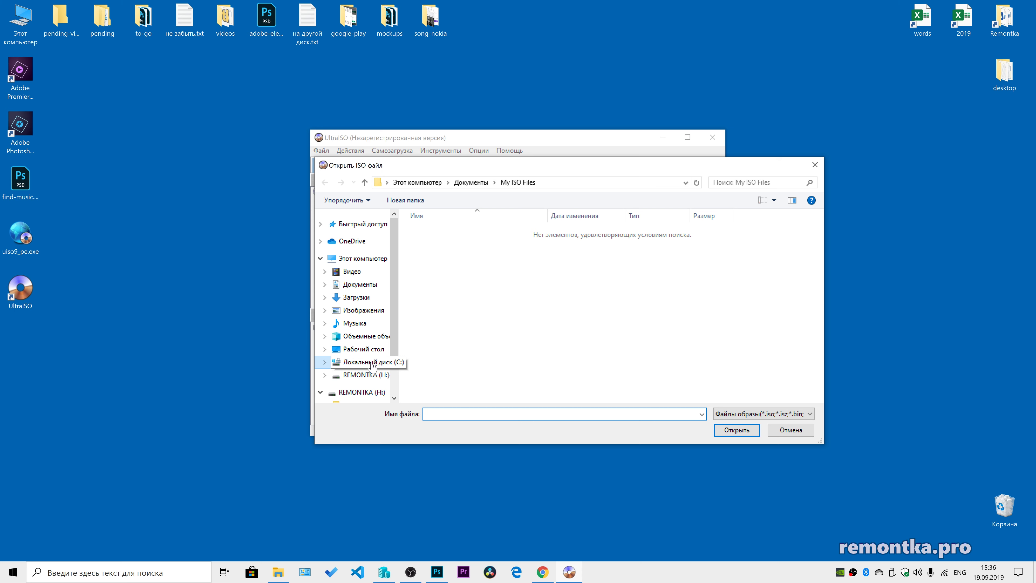
click(368, 362)
double_click(436, 232)
click(438, 231)
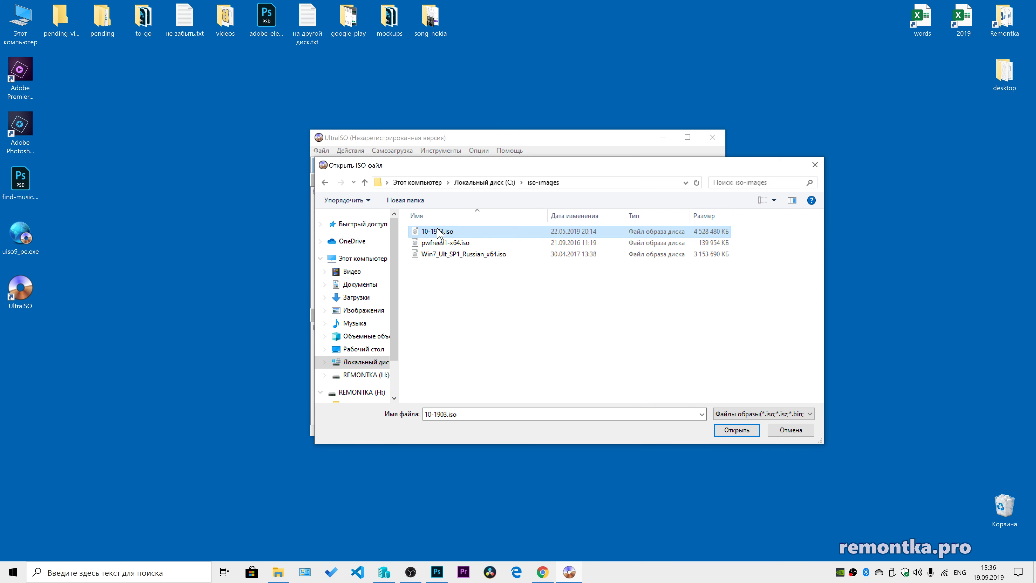
click(739, 430)
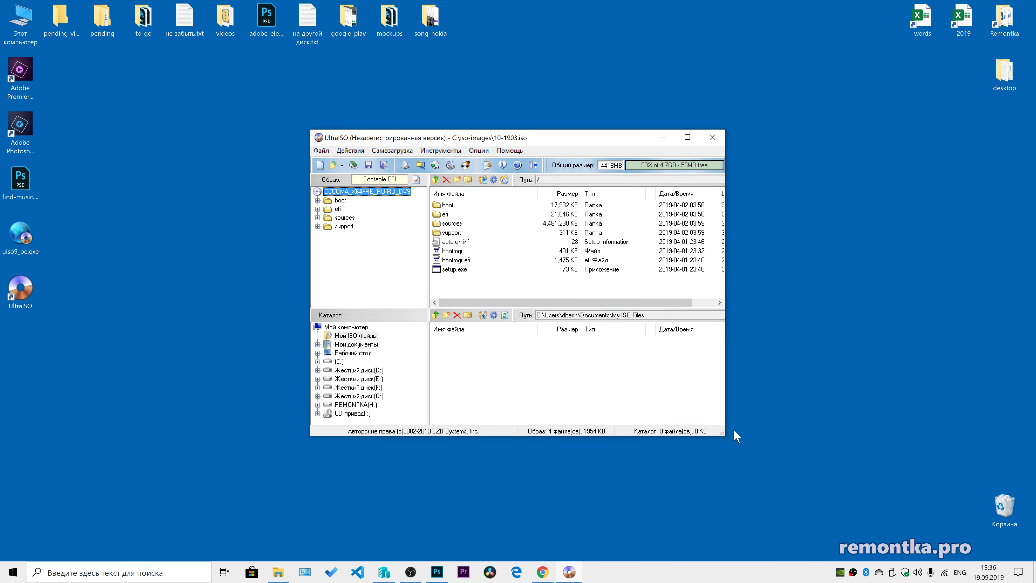
Open the hard disk image writing dialog and choose the Leef Ice 3 flash drive as the target disk.
click(392, 151)
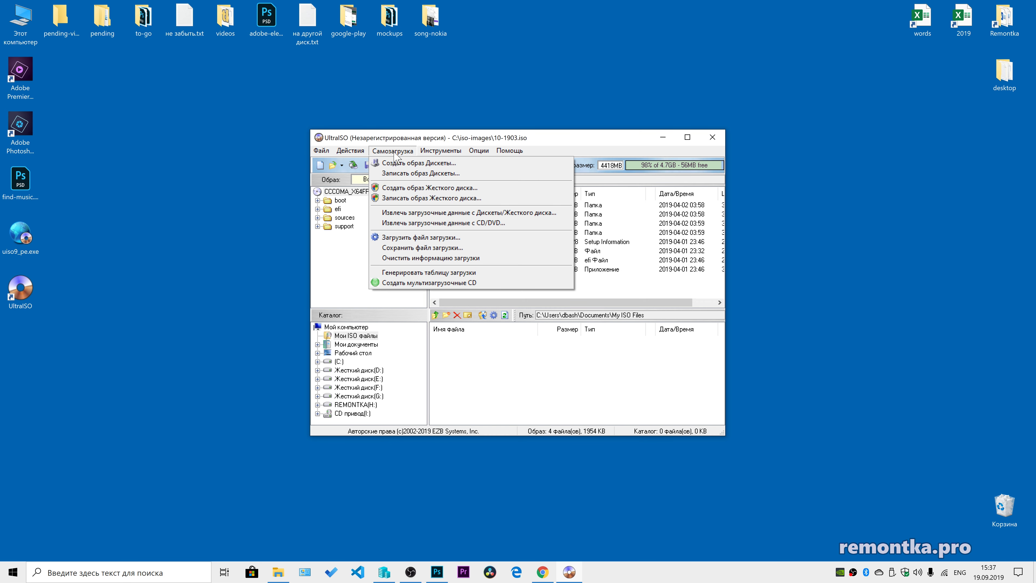
click(420, 200)
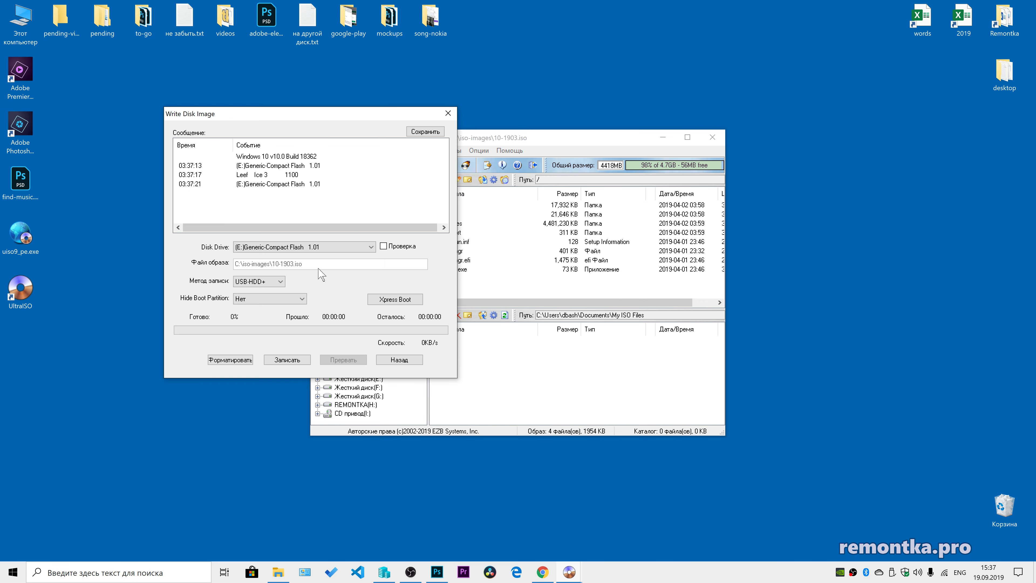
click(319, 247)
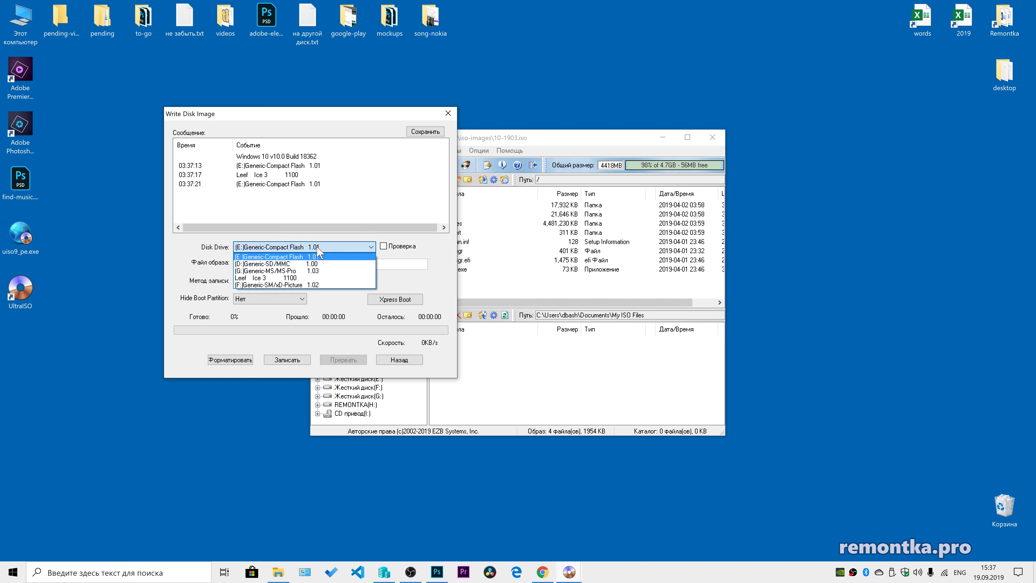
click(319, 278)
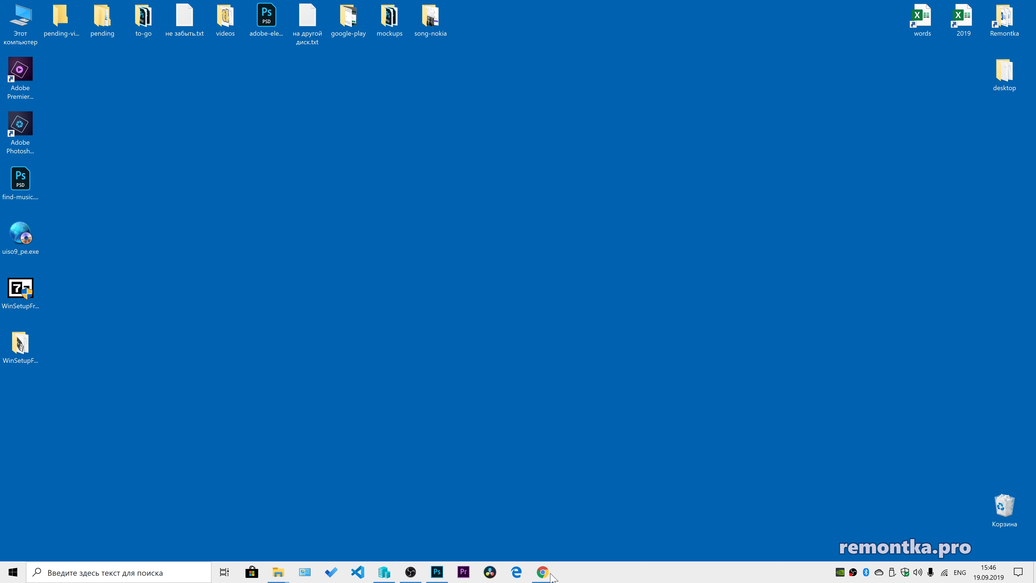
Switch to Chrome, review the WinSetupFromUSB downloads page down to the version 1.9 section, and return to the desktop.
click(551, 575)
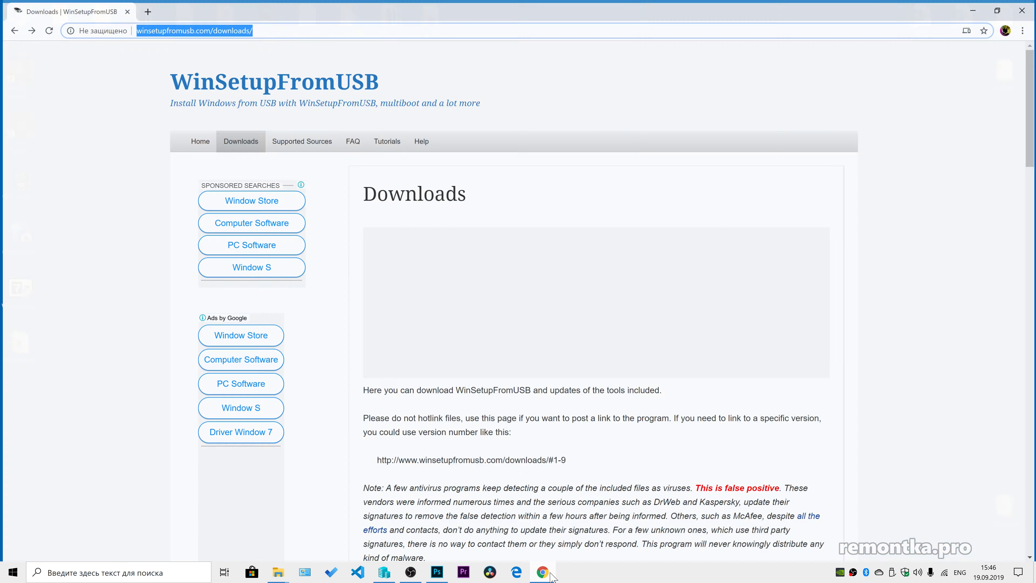
key(End)
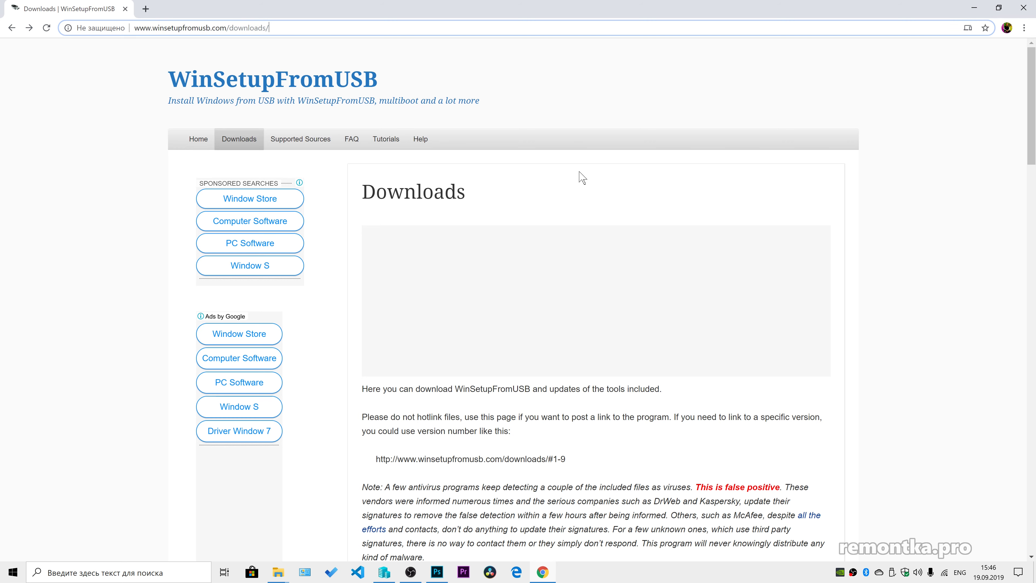
scroll(580, 179, down, 6)
scroll(581, 179, down, 3)
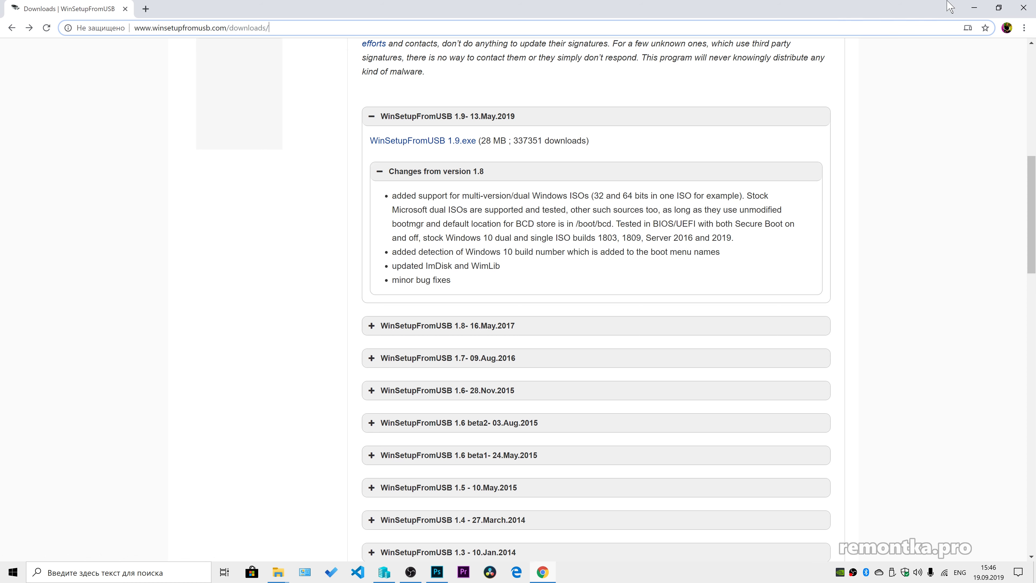
click(974, 6)
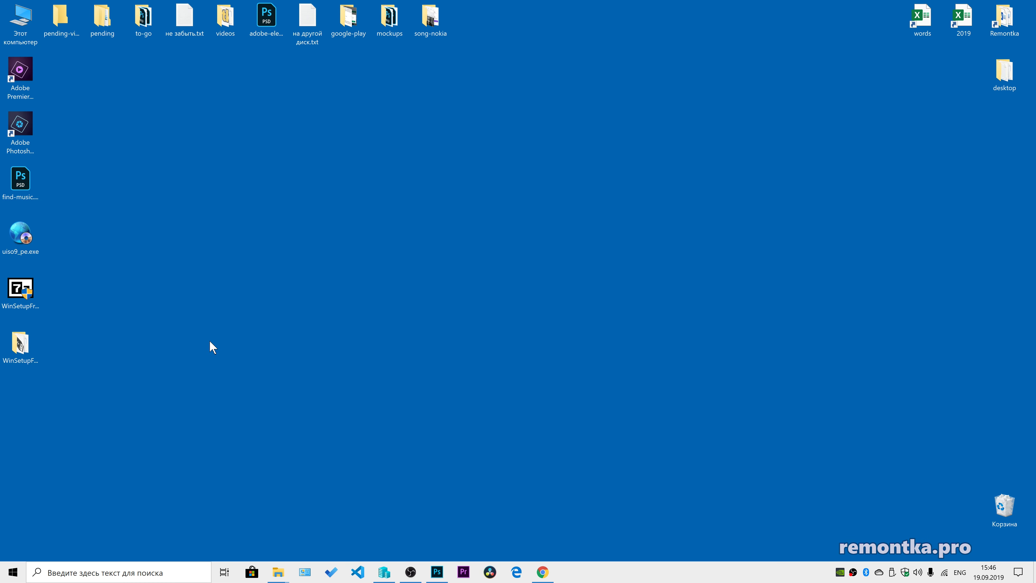
Launch WinSetupFromUSB from its desktop folder, check the USB disk choices, and enable automatic FBinst formatting for the H: Leef Ice 3 drive.
double_click(17, 343)
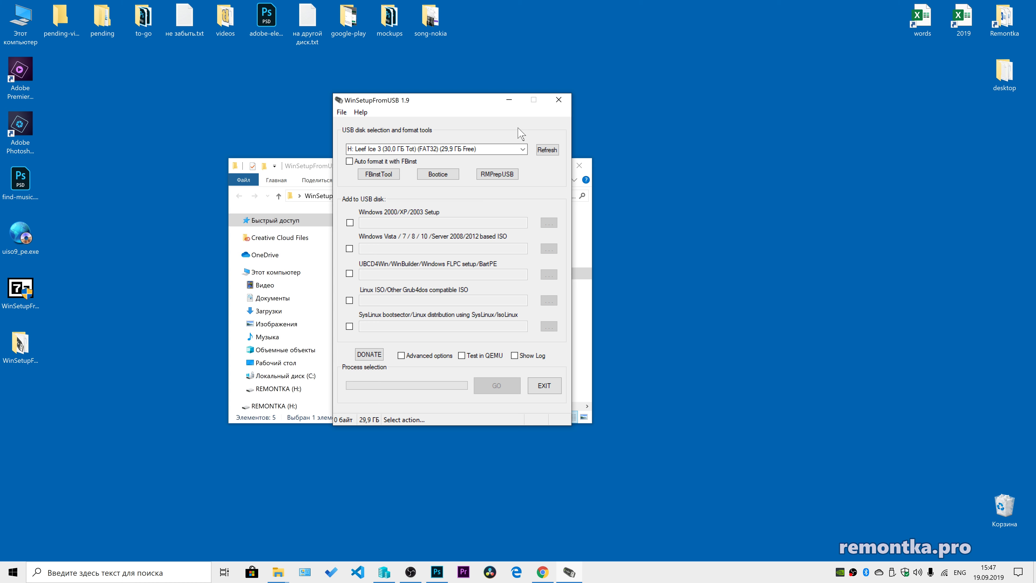
click(523, 149)
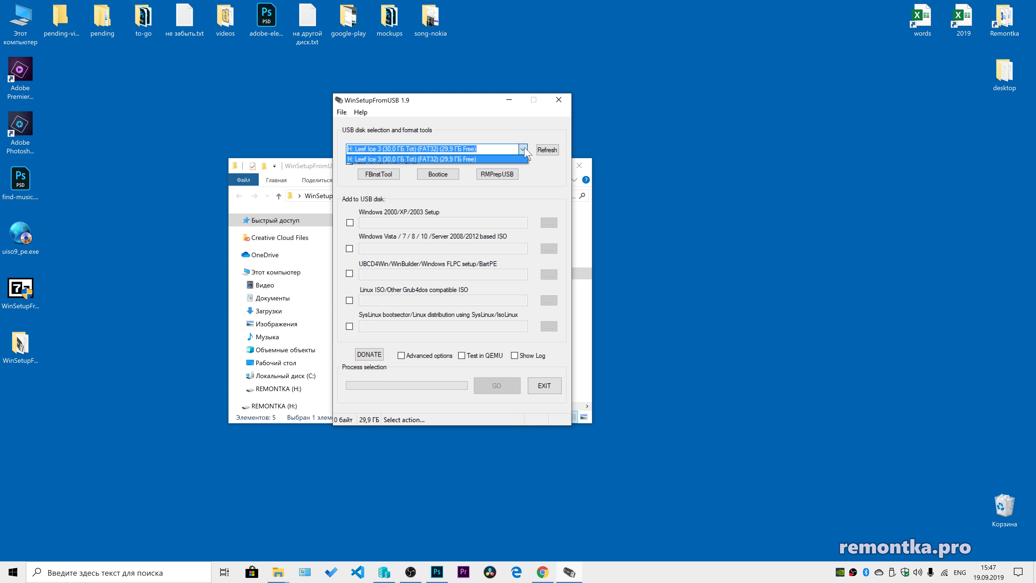
click(525, 149)
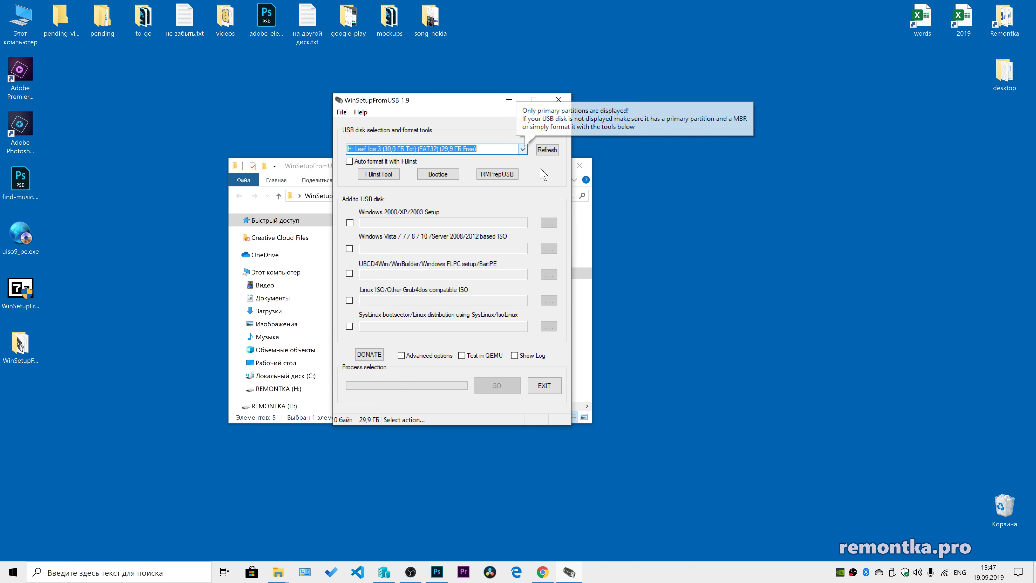
click(349, 162)
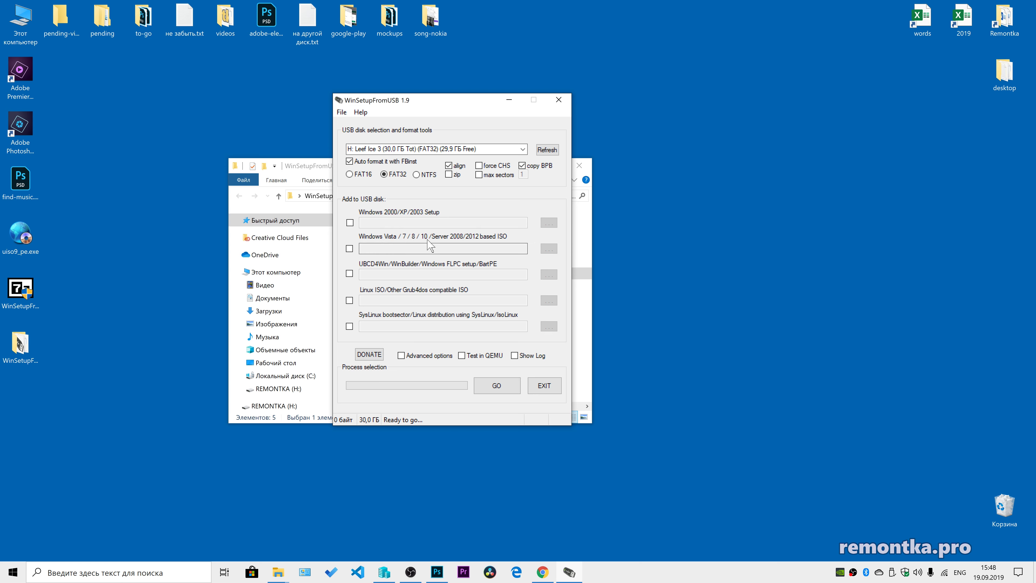
Add 10-1903.iso as the Windows Vista / 7 / 8 / 10 source and accept splitting the large file for FAT32.
click(350, 248)
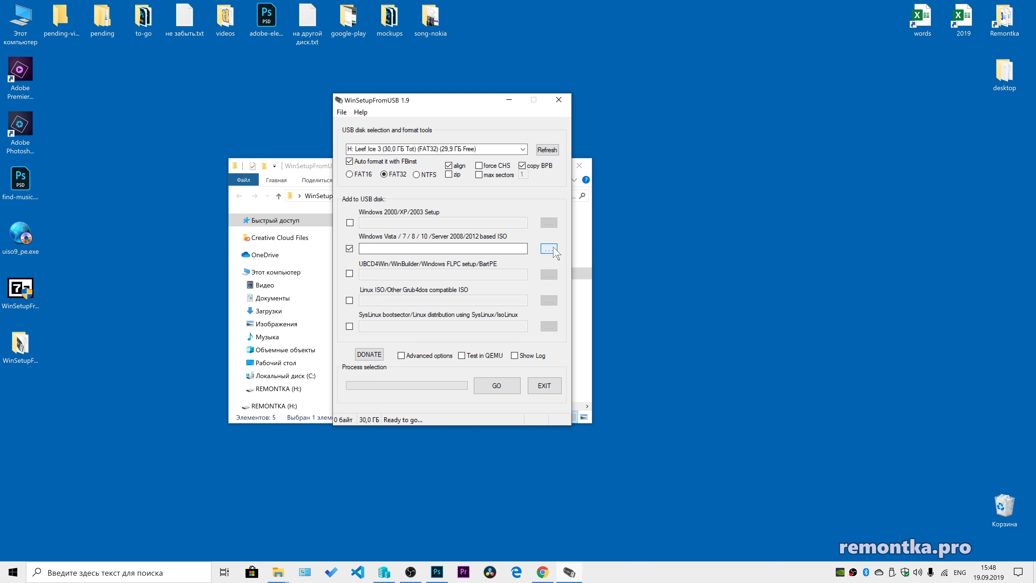
click(548, 249)
click(139, 75)
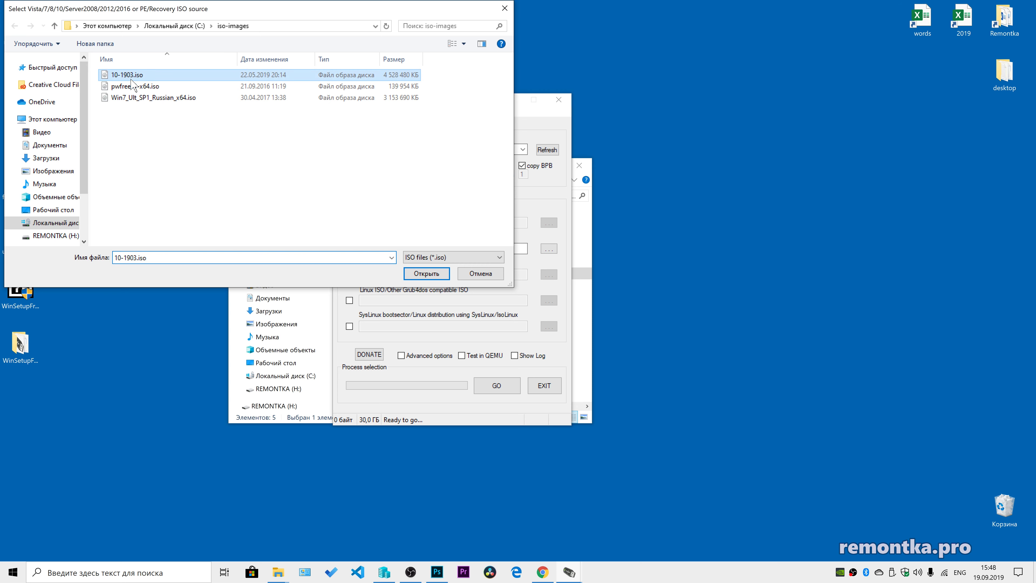
click(427, 274)
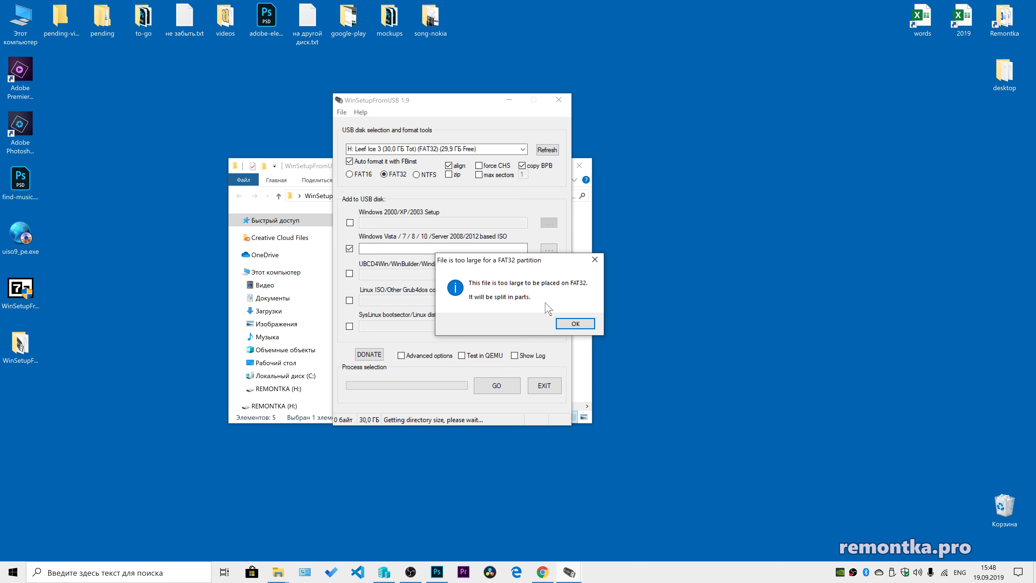
click(573, 324)
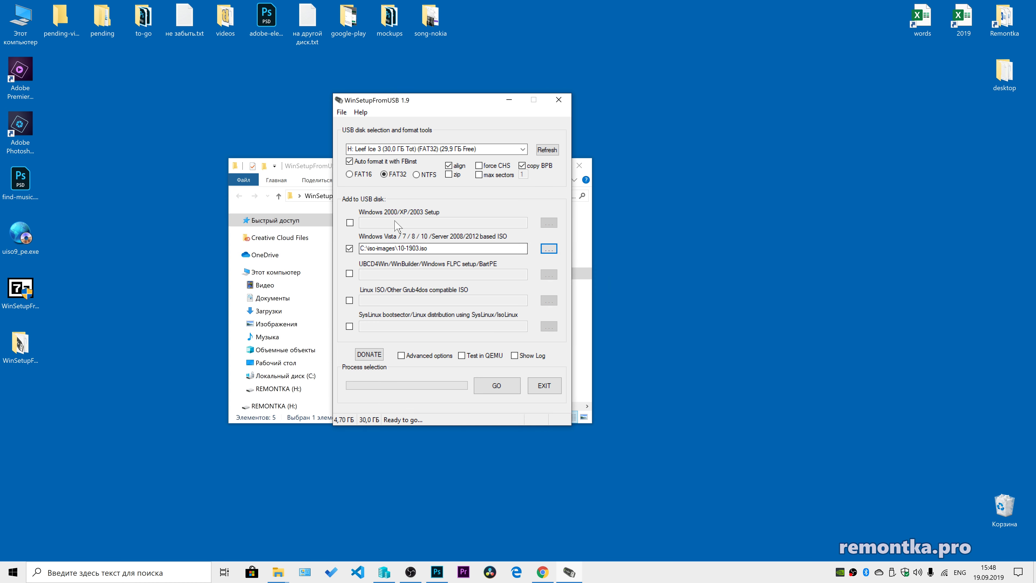
Write the bootable USB drive, agreeing to erase and repartition Leef Ice 3, and dismiss the completion notice.
click(499, 389)
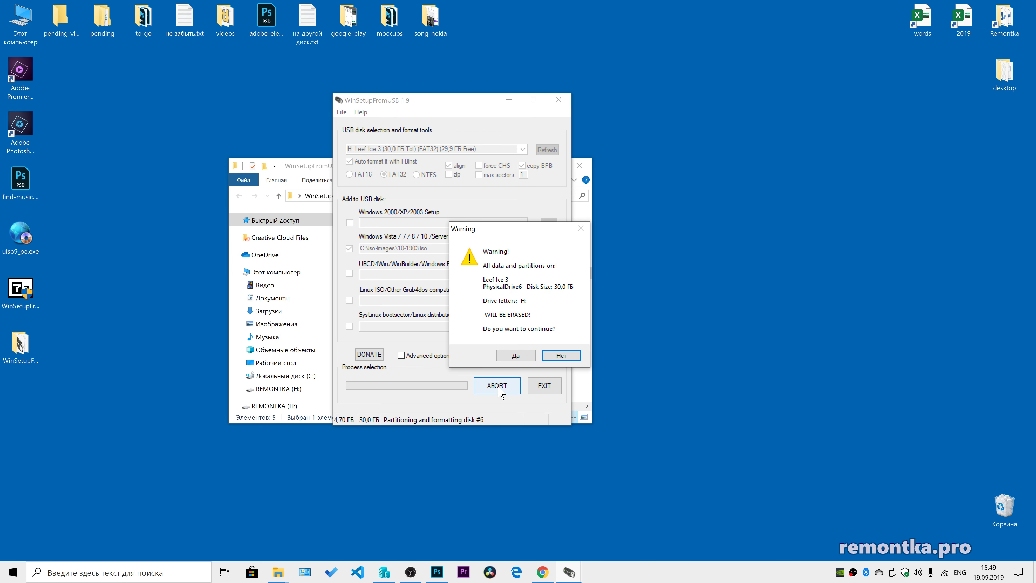
click(516, 356)
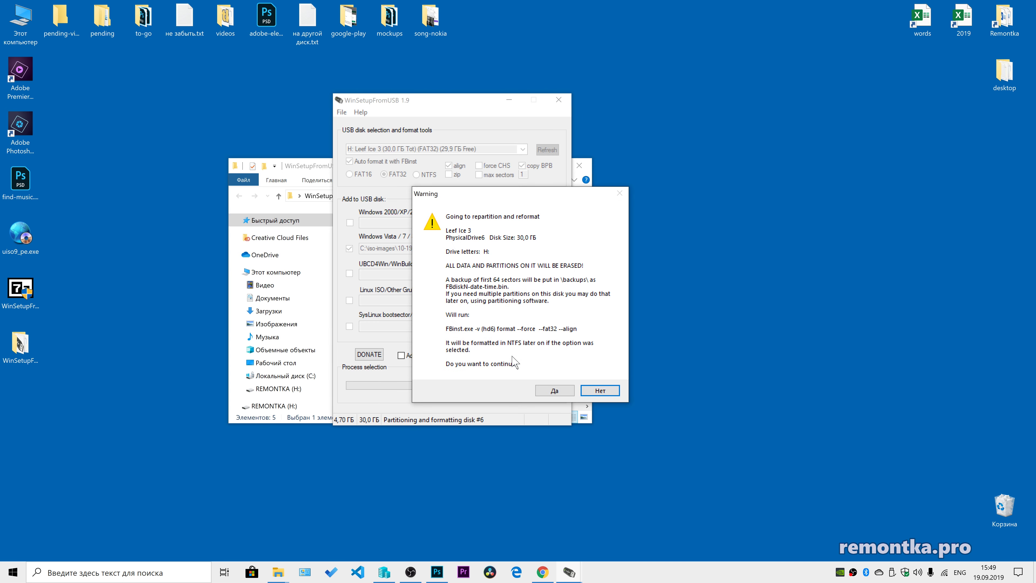
click(554, 390)
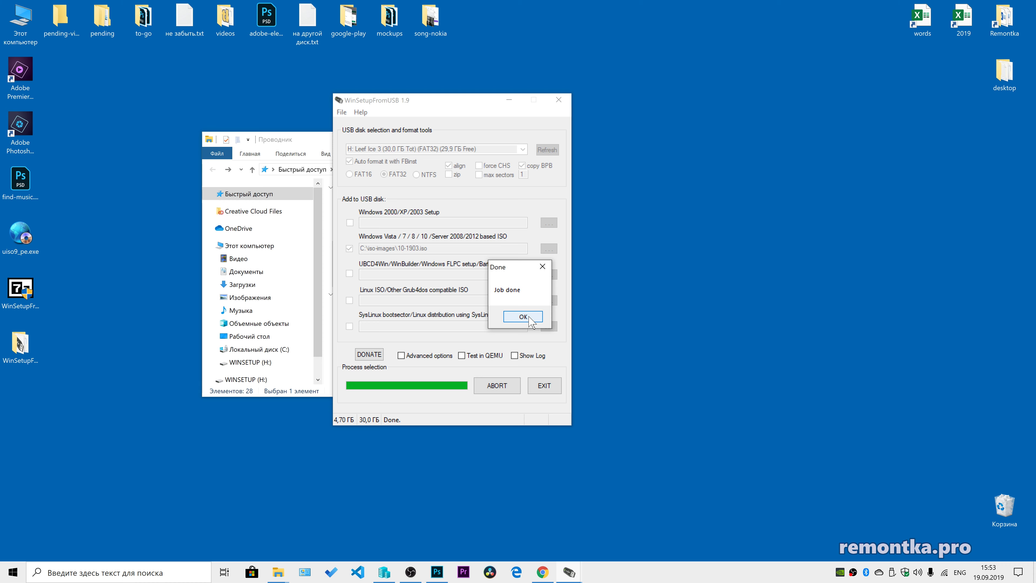
click(524, 317)
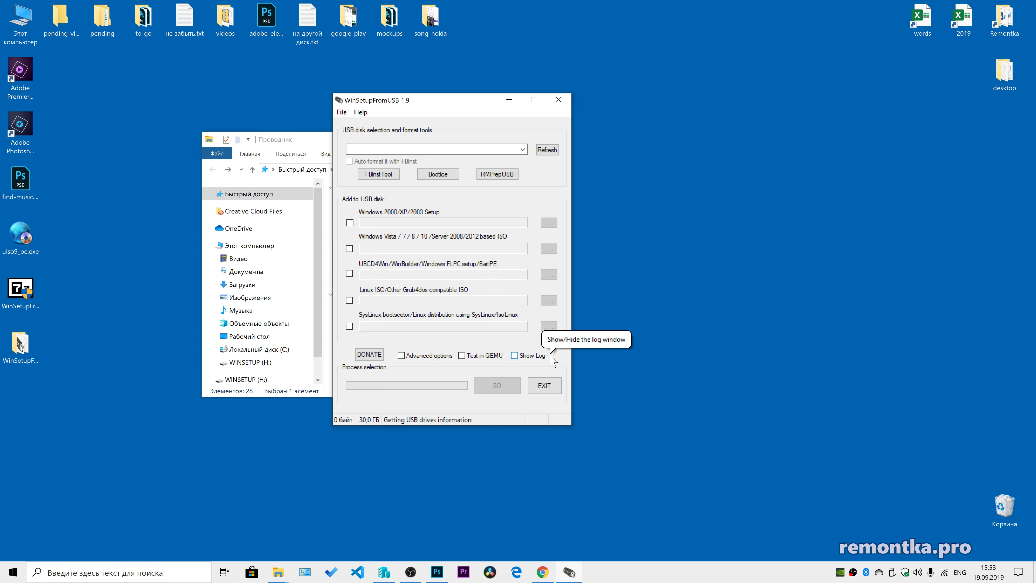